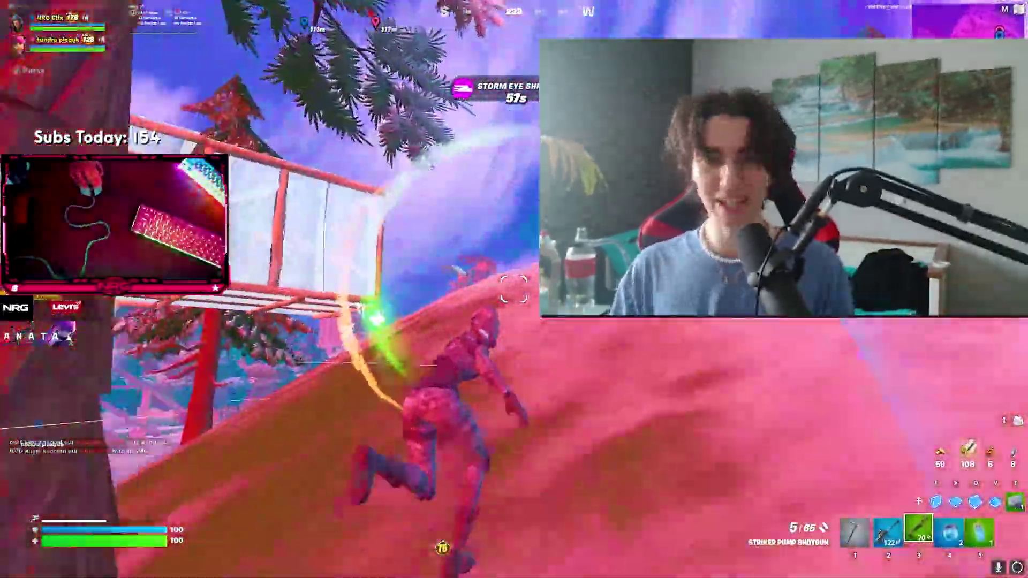
Step: Fight through the storm, placing and editing walls and ramps and swapping back to the shotgun
{"action": "key", "text": "f"}
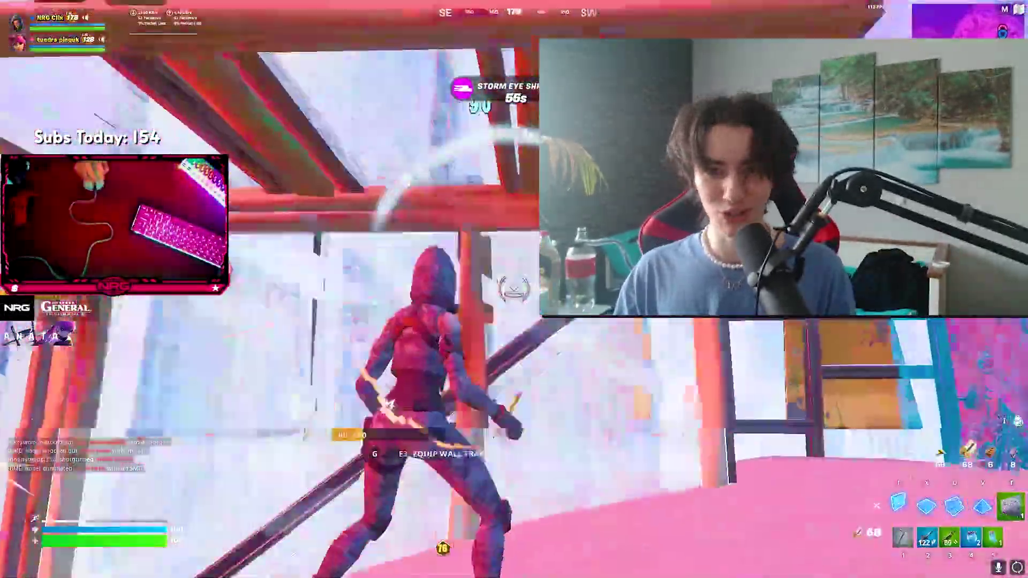
{"action": "key", "text": "3"}
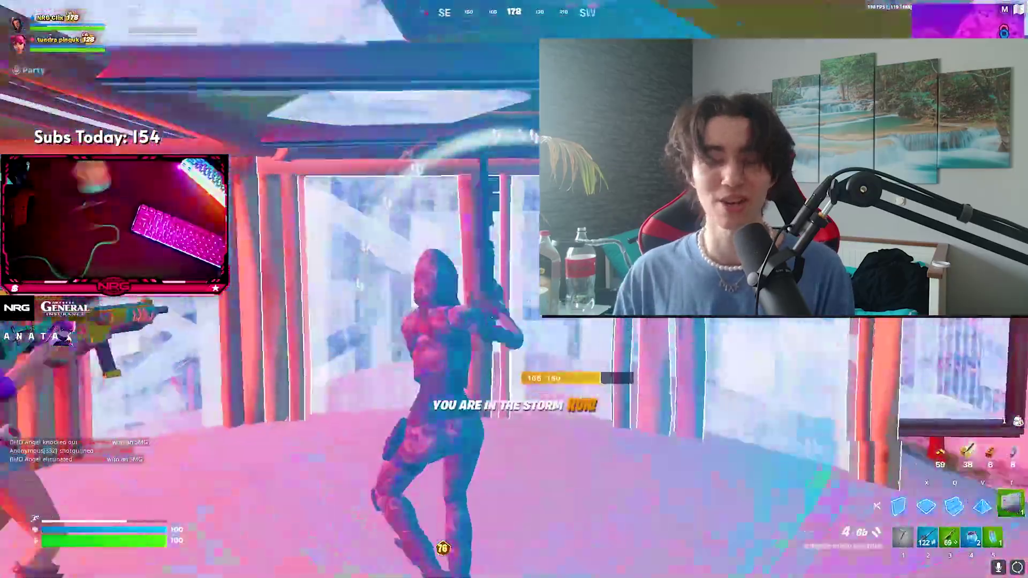
{"action": "key", "text": "f"}
{"action": "key", "text": "g"}
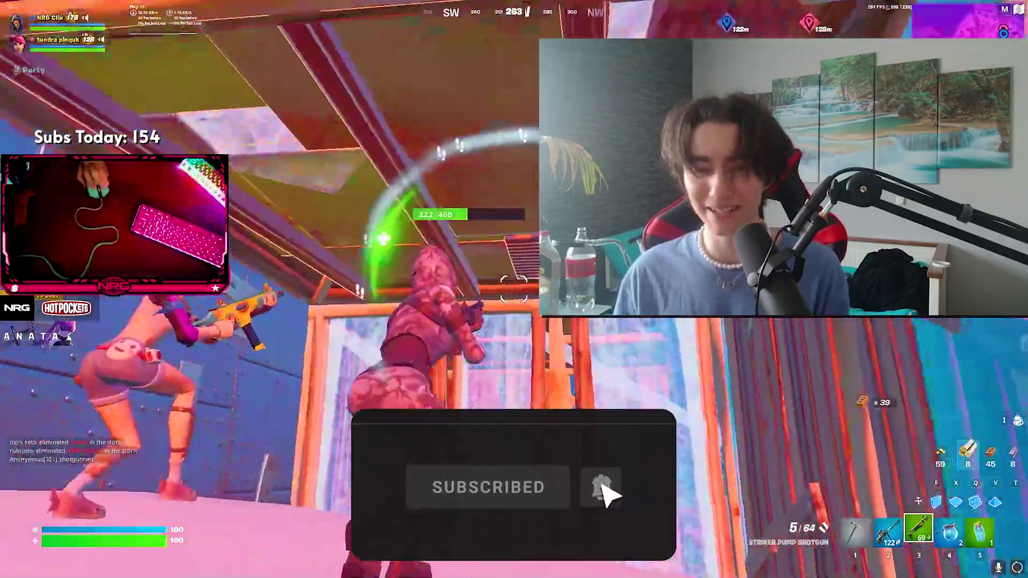
{"action": "key", "text": "g"}
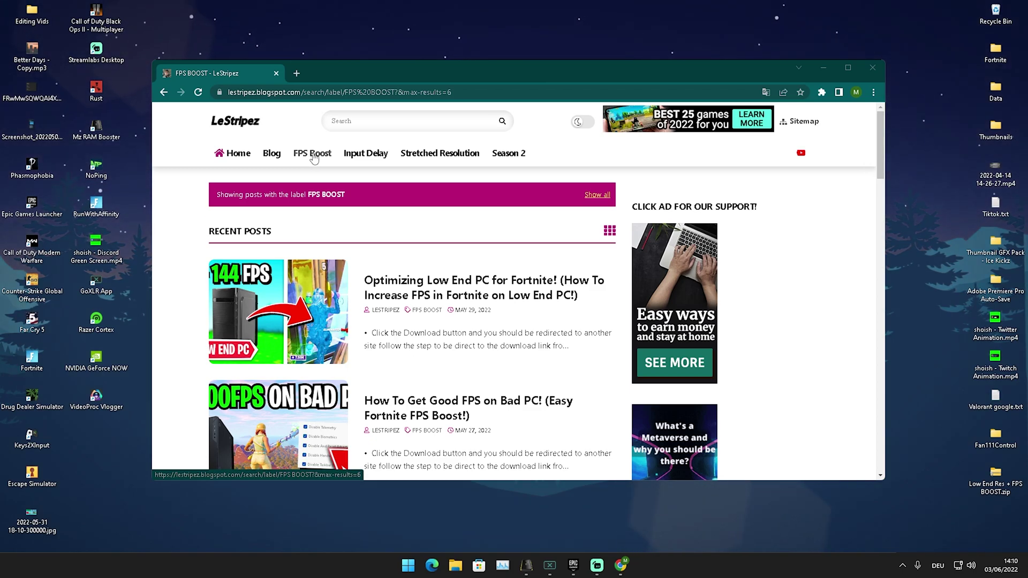
Step: Open the FPS Boost low-end PC optimization post, scroll to its Download button, then close Chrome
{"action": "left_click", "coordinate": [314, 156]}
{"action": "scroll", "coordinate": [344, 264], "scroll_direction": "down", "scroll_amount": 2}
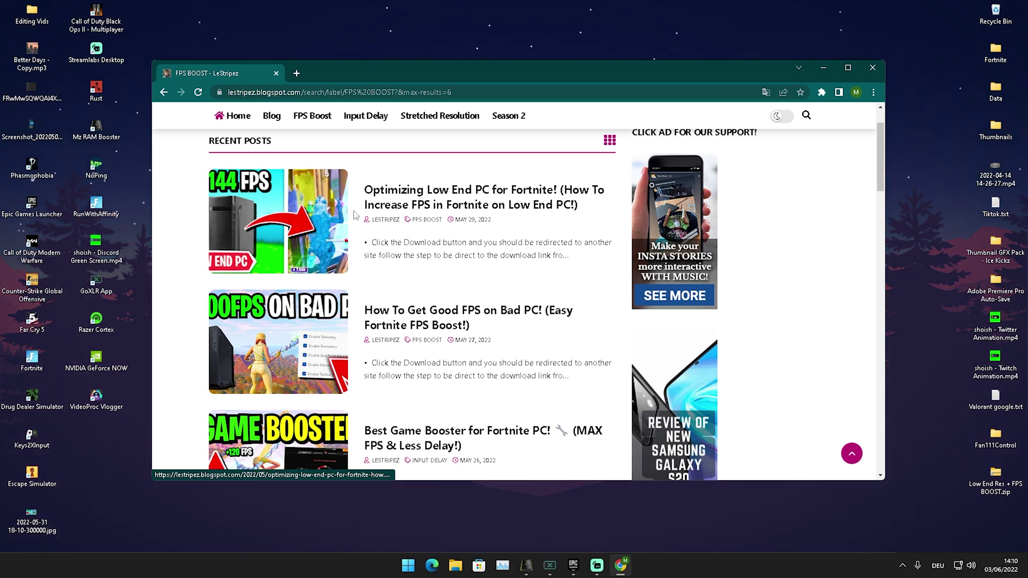
{"action": "left_click", "coordinate": [404, 205]}
{"action": "scroll", "coordinate": [397, 209], "scroll_direction": "down", "scroll_amount": 10}
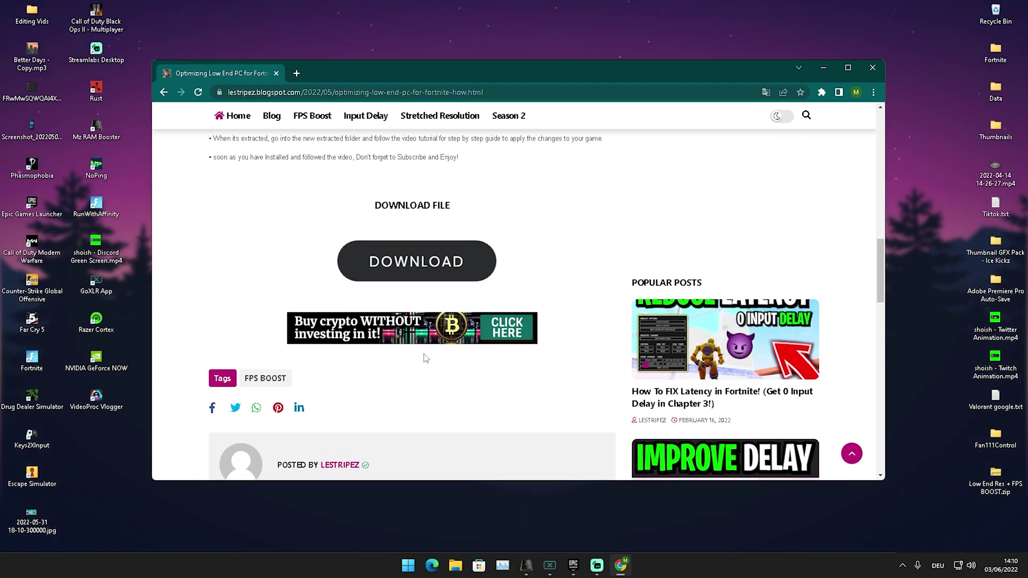
{"action": "scroll", "coordinate": [490, 337], "scroll_direction": "down", "scroll_amount": 2}
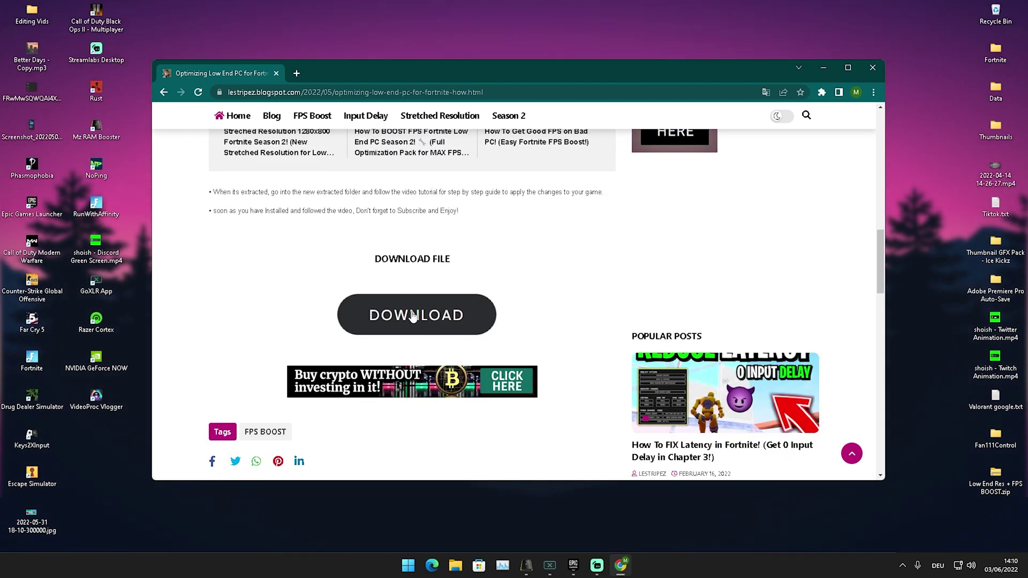
{"action": "scroll", "coordinate": [412, 316], "scroll_direction": "down", "scroll_amount": 1}
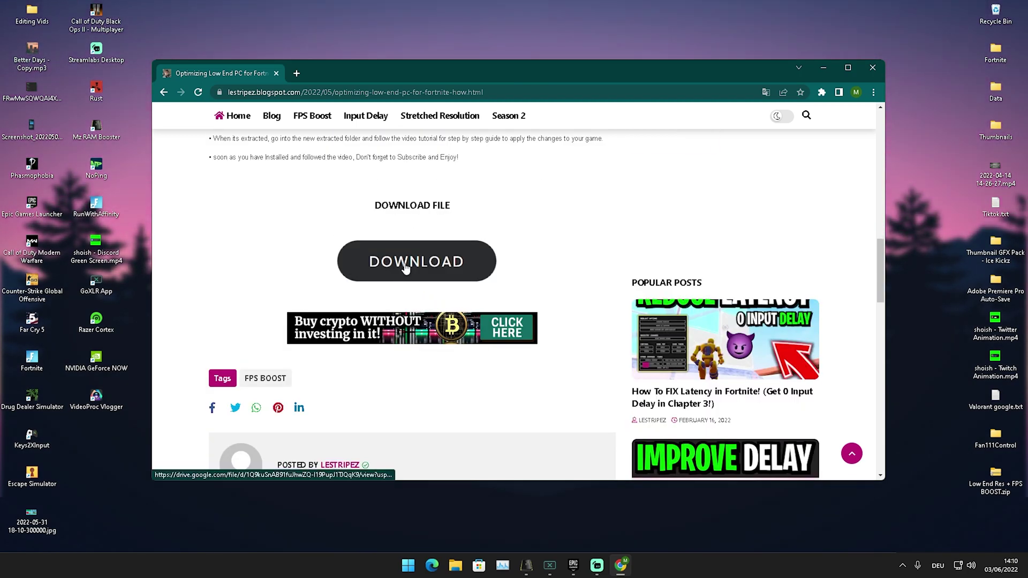
{"action": "left_click", "coordinate": [873, 69]}
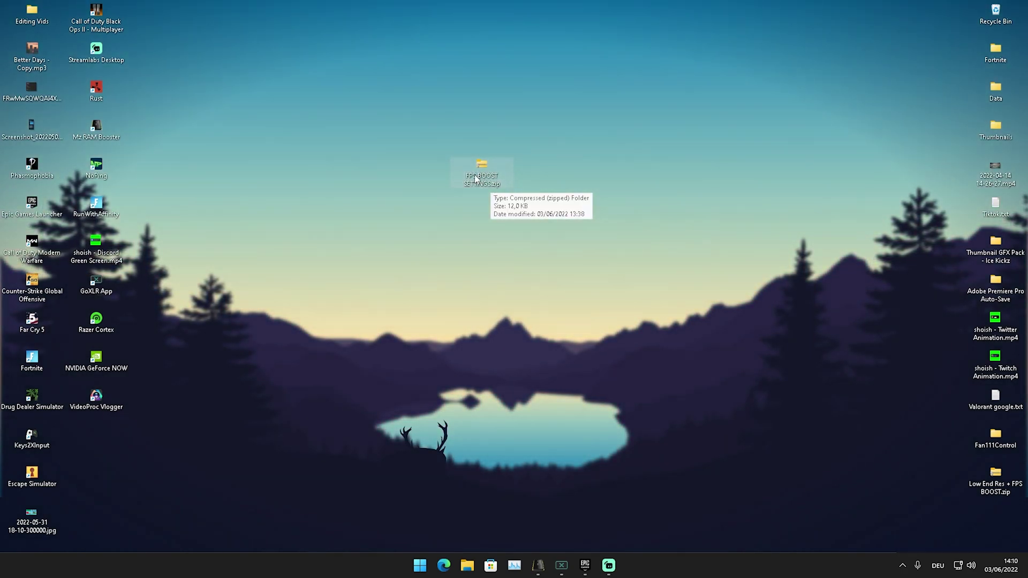
Step: Extract FPS BOOST SETTINGS.zip to the desktop with Extract All
{"action": "right_click", "coordinate": [493, 176]}
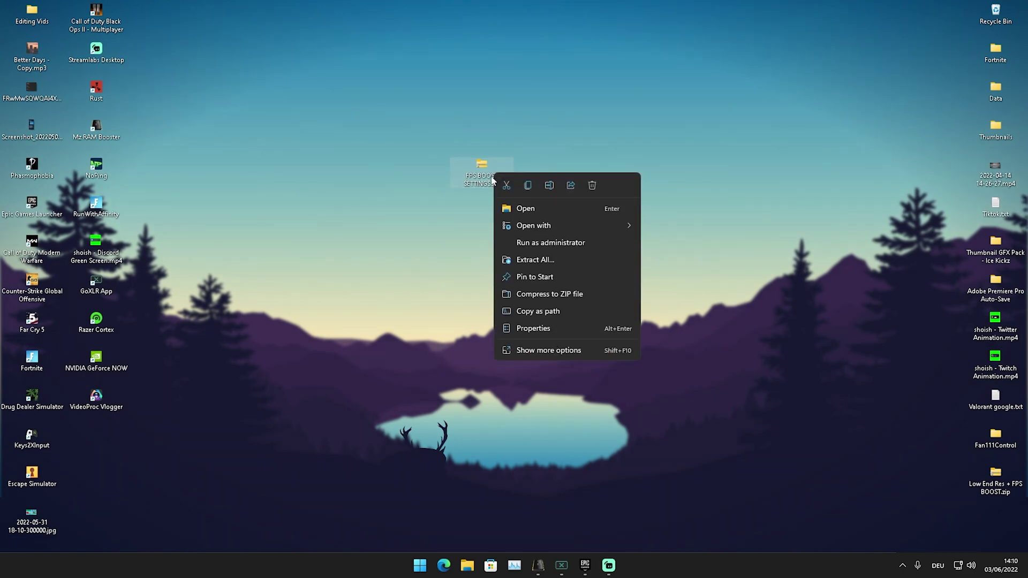
{"action": "left_click", "coordinate": [521, 259]}
{"action": "left_click", "coordinate": [611, 386]}
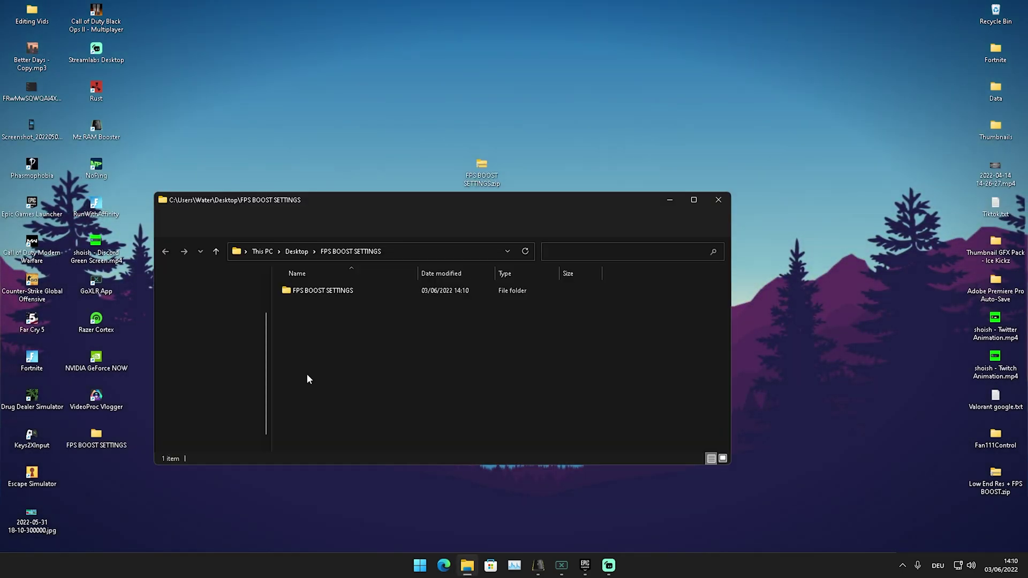
Step: Open the inner FPS BOOST SETTINGS folder and move the Explorer window up and right
{"action": "double_click", "coordinate": [322, 290]}
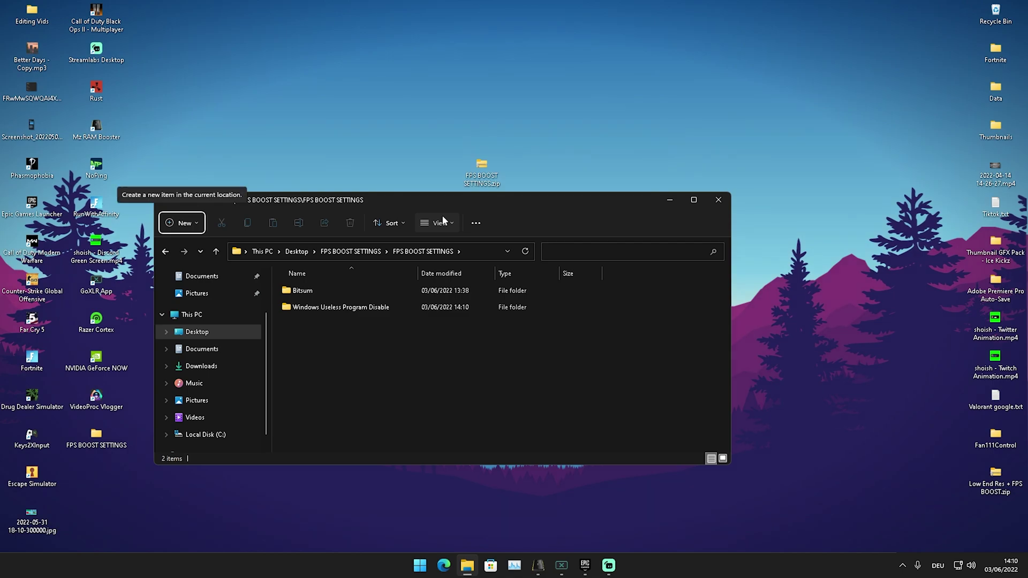
{"action": "left_click", "coordinate": [443, 220]}
{"action": "left_click_drag", "start_coordinate": [444, 207], "coordinate": [496, 115]}
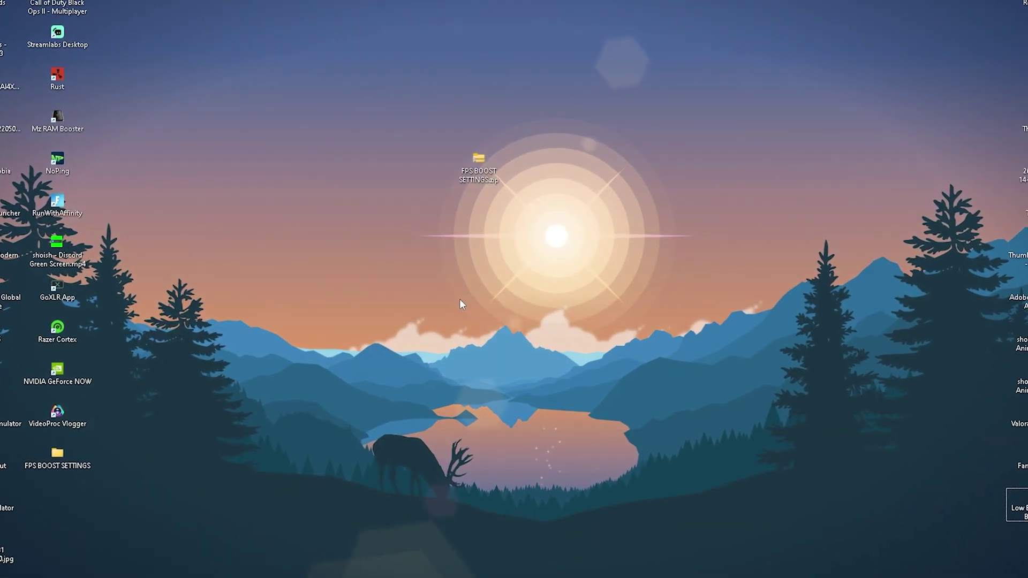
Step: Launch ParkControl by searching 'parkcontrol' from the Start menu
{"action": "key", "text": "super"}
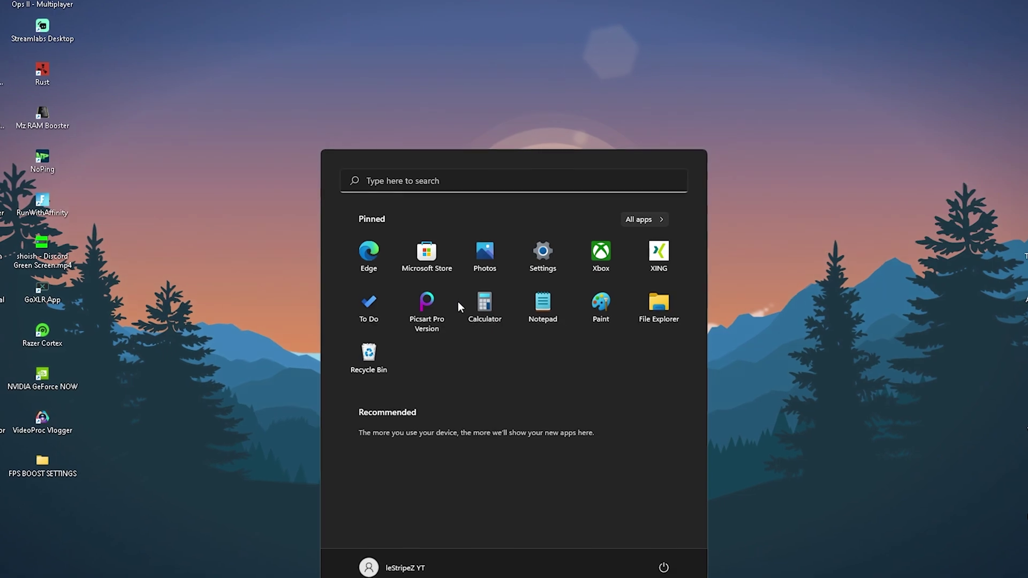
{"action": "type", "text": "parkcontrol"}
{"action": "left_click", "coordinate": [376, 326]}
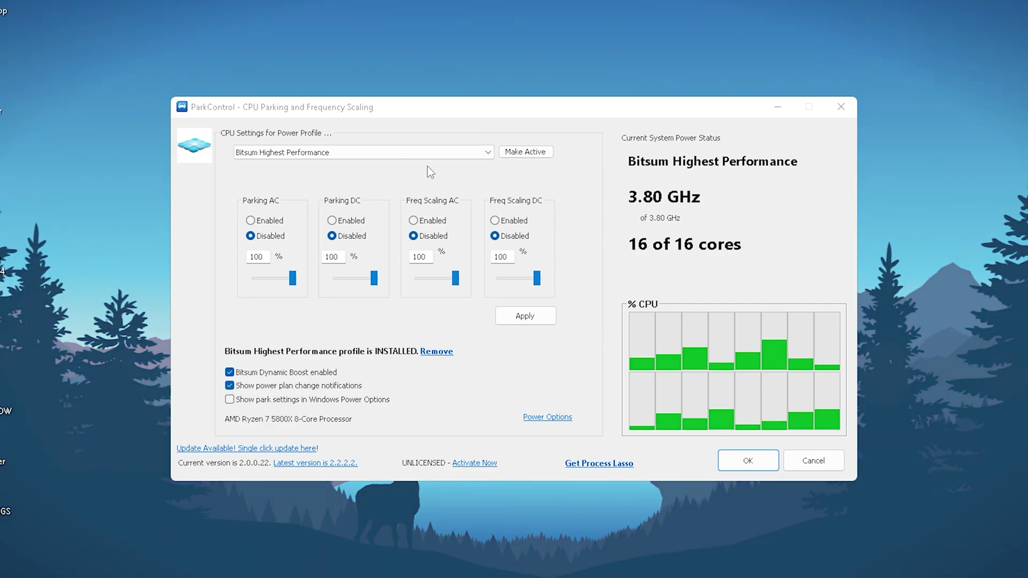
Step: Choose Bitsum Highest Performance as the power profile and bring up Windows Power Options
{"action": "left_click", "coordinate": [325, 154]}
{"action": "left_click", "coordinate": [252, 174]}
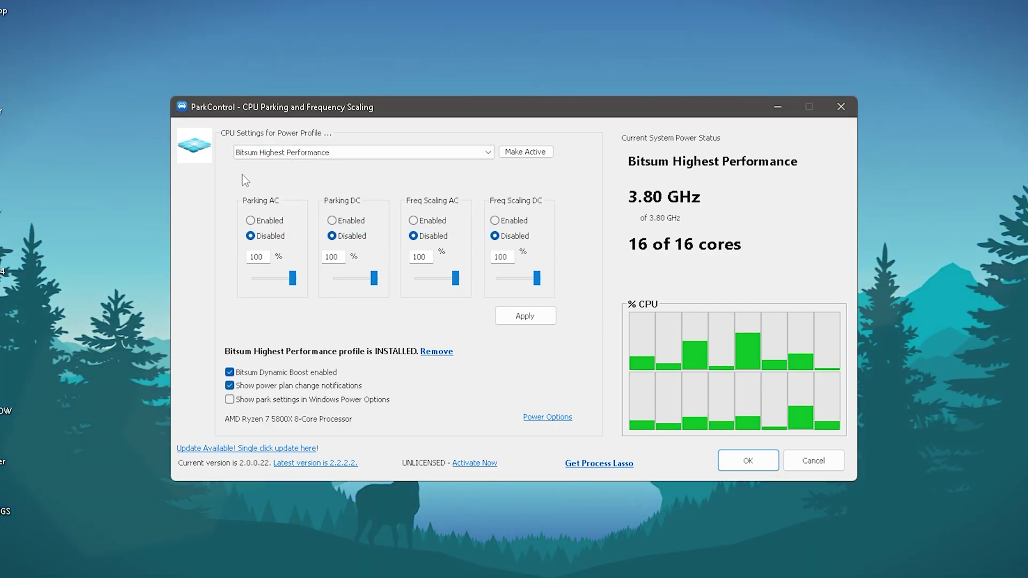
{"action": "left_click", "coordinate": [546, 420]}
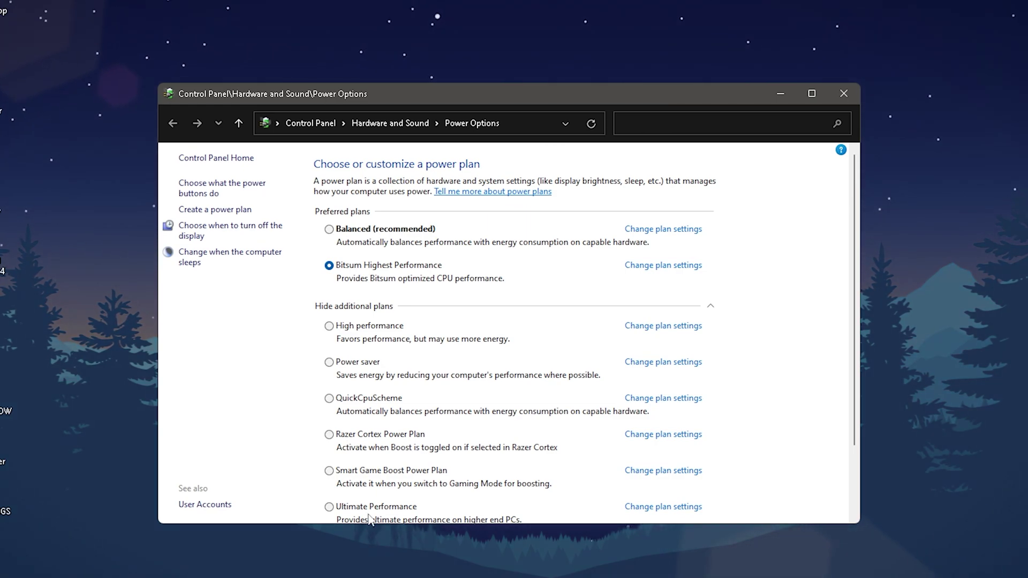
Step: Scroll the power plan list to confirm Bitsum Highest Performance is the selected plan
{"action": "scroll", "coordinate": [348, 471], "scroll_direction": "down", "scroll_amount": 1}
{"action": "scroll", "coordinate": [349, 494], "scroll_direction": "up", "scroll_amount": 1}
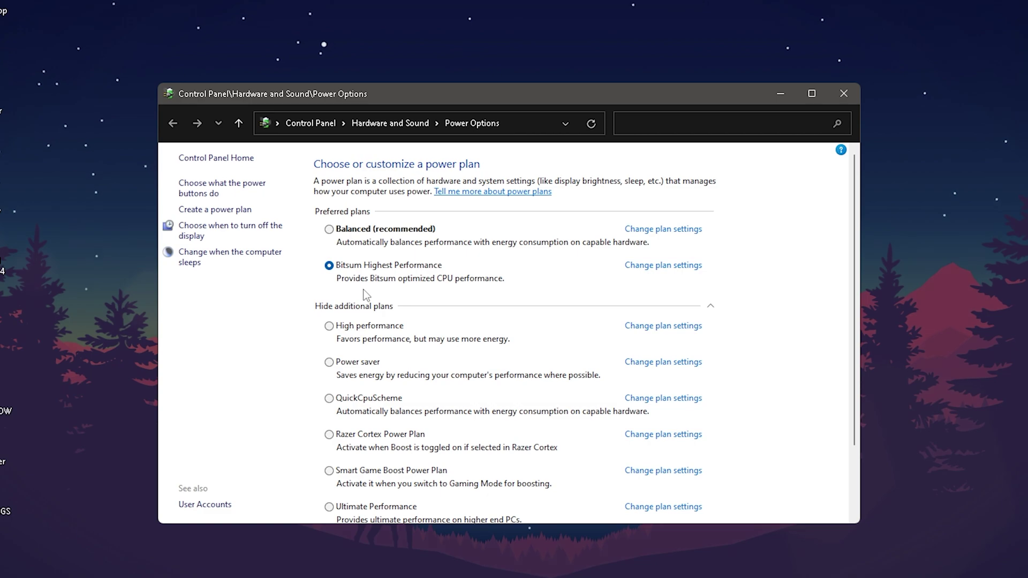
Step: Close Power Options and accept ParkControl's Bitsum Highest Performance settings with OK
{"action": "left_click", "coordinate": [842, 93]}
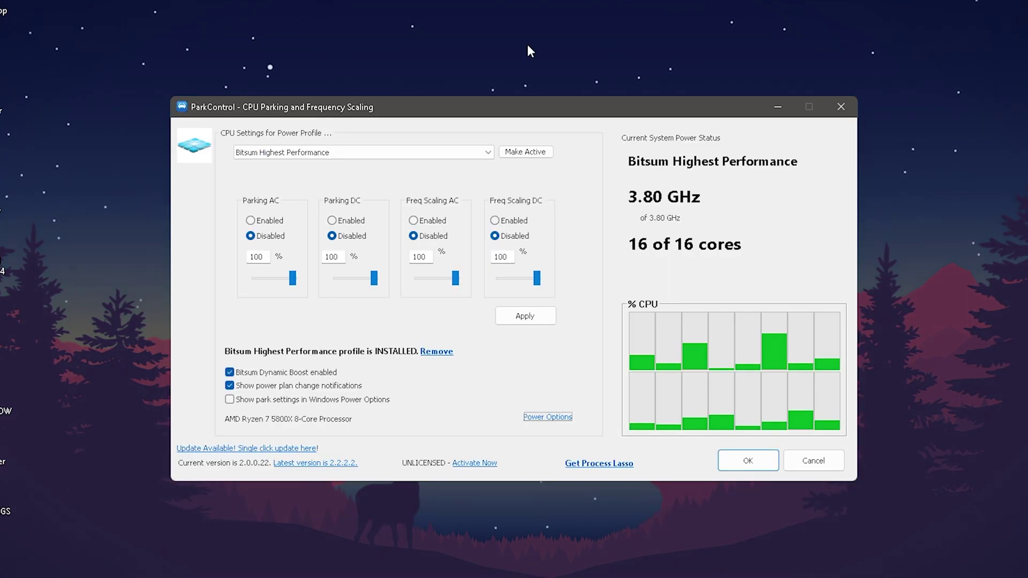
{"action": "left_click", "coordinate": [747, 462]}
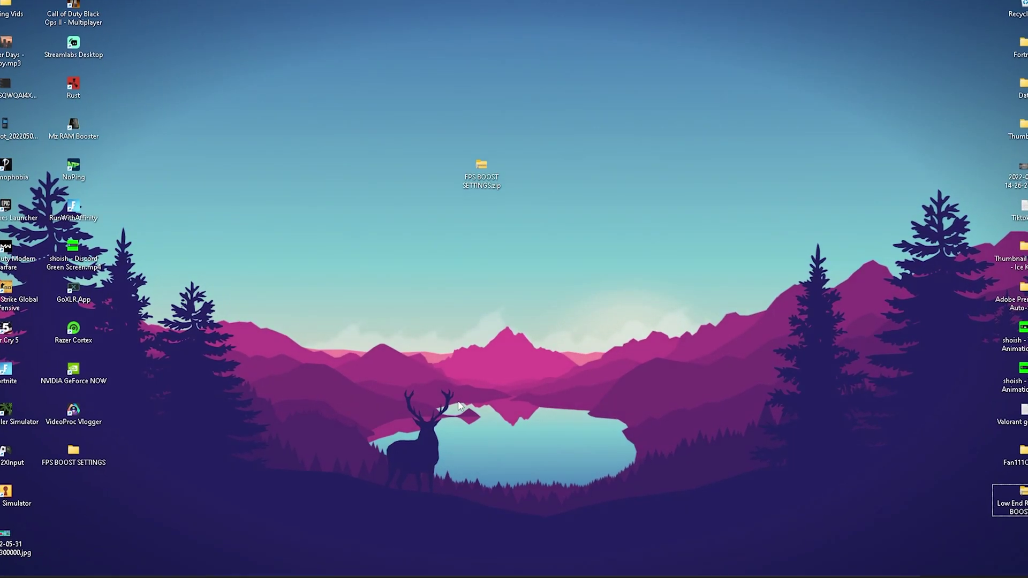
Step: Open Adjust the appearance and performance of Windows via a Start search for 'appearance', centring the dialog
{"action": "key", "text": "super"}
{"action": "type", "text": "appearan"}
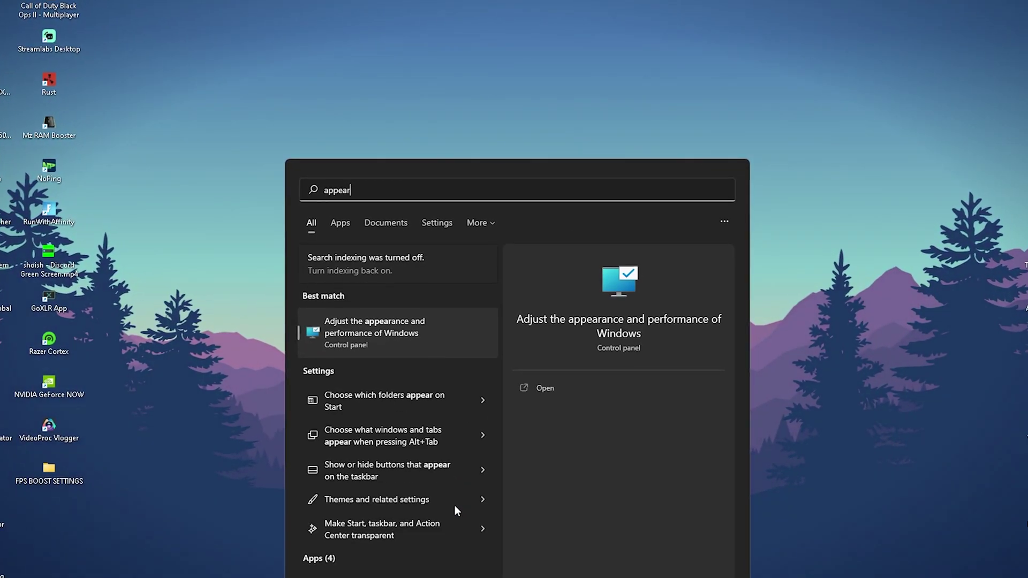
{"action": "type", "text": "ce"}
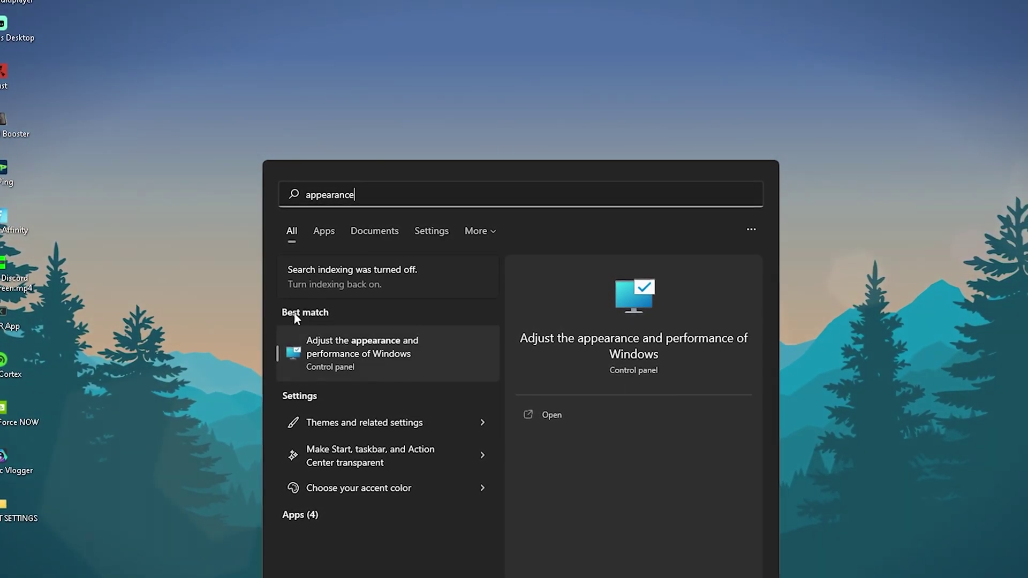
{"action": "left_click", "coordinate": [362, 367]}
{"action": "left_click_drag", "start_coordinate": [64, 56], "coordinate": [481, 92]}
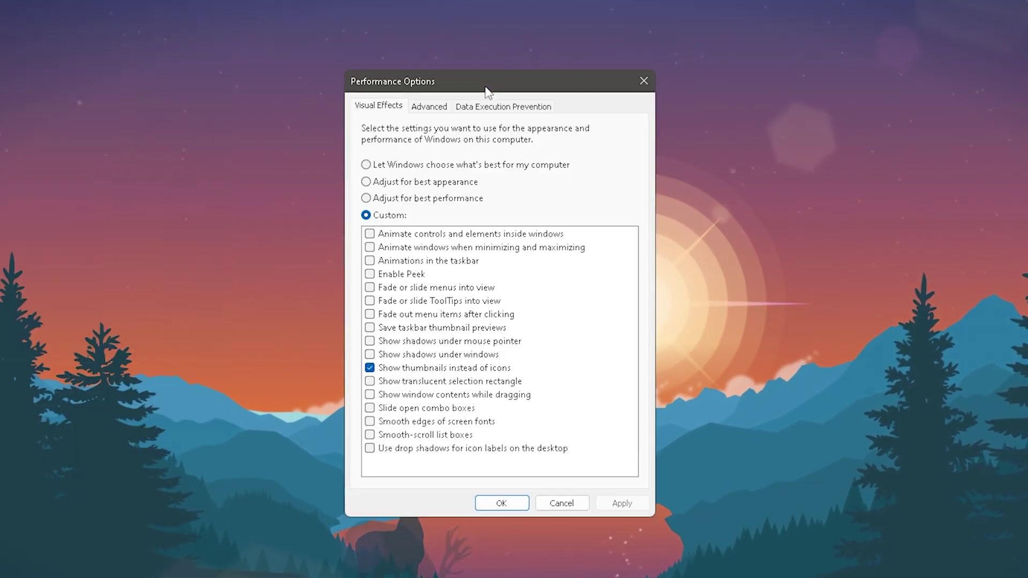
Step: Select Adjust for best performance with only Show thumbnails instead of icons ticked, then apply
{"action": "left_click", "coordinate": [370, 199]}
{"action": "left_click", "coordinate": [369, 370]}
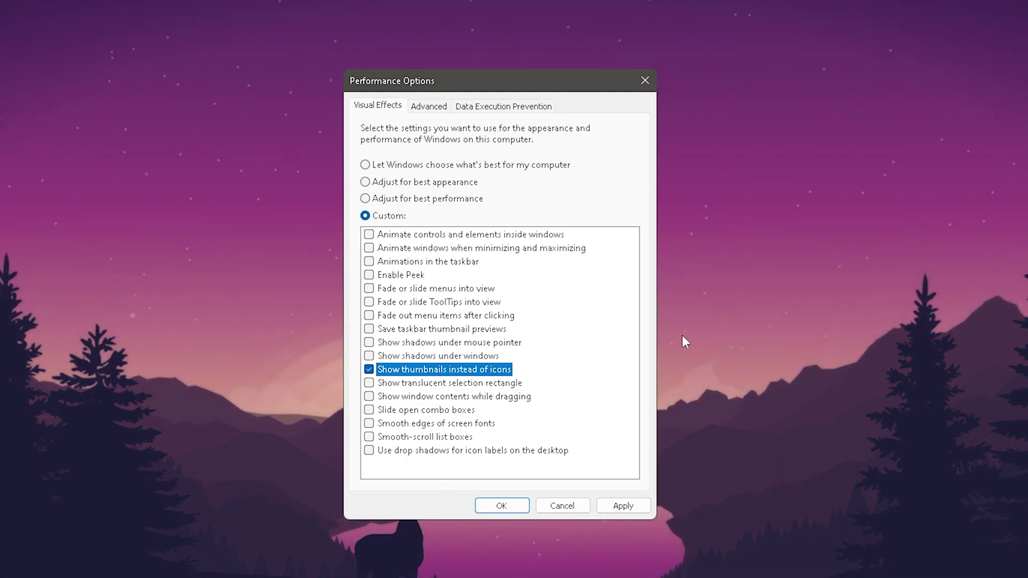
{"action": "key", "text": "super"}
{"action": "left_click", "coordinate": [826, 185]}
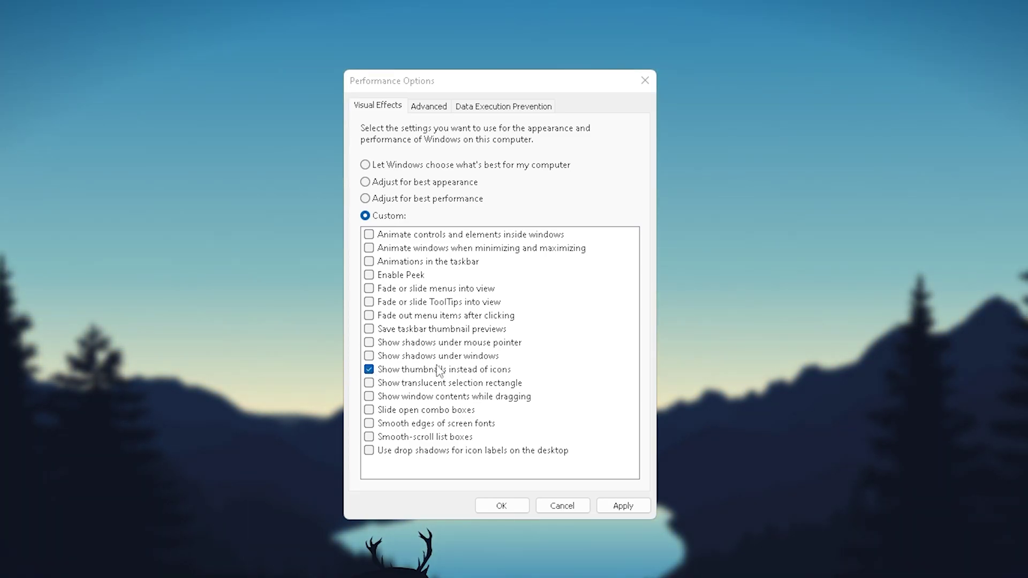
{"action": "left_click", "coordinate": [620, 509]}
{"action": "left_click", "coordinate": [502, 507]}
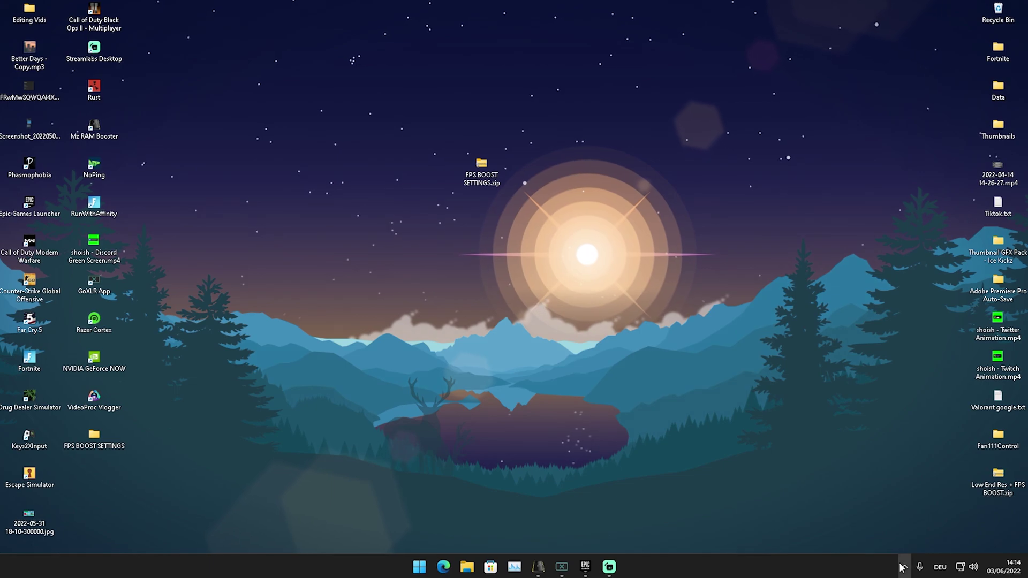
Step: Open NVIDIA Control Panel from the tray icon, then search Windows for 'display settings'
{"action": "left_click", "coordinate": [904, 567]}
{"action": "right_click", "coordinate": [873, 493]}
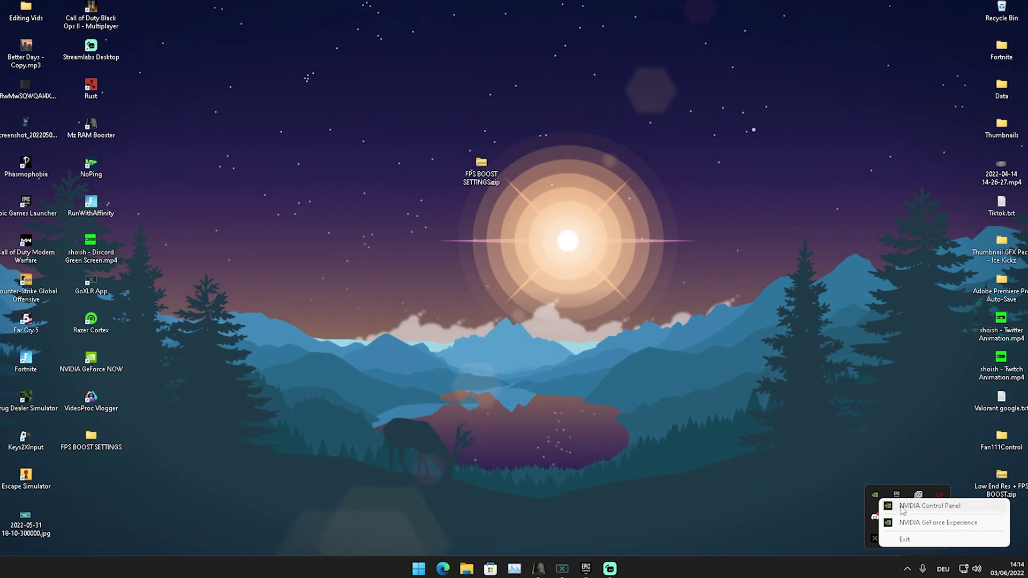
{"action": "left_click", "coordinate": [904, 508]}
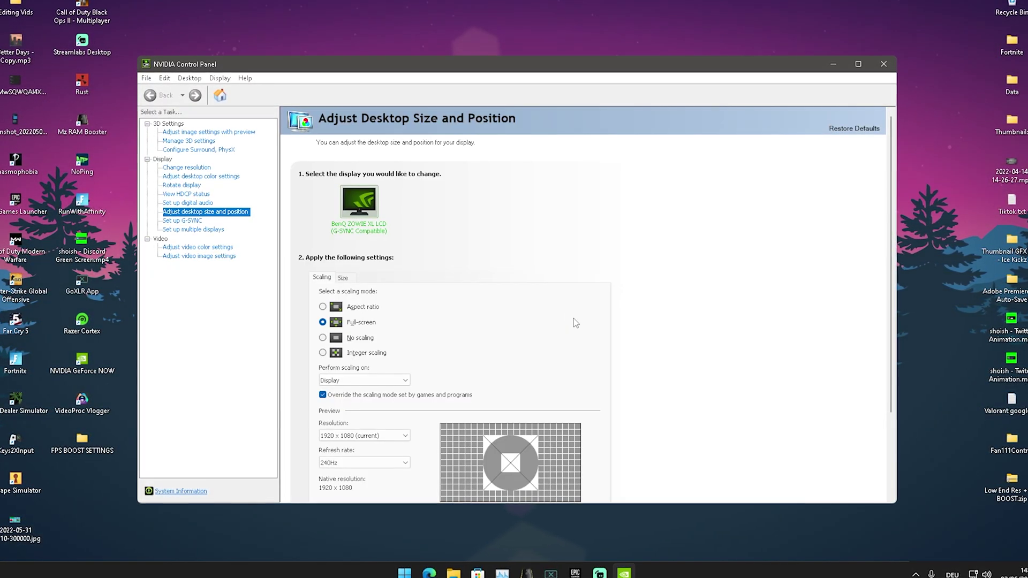
{"action": "key", "text": "super"}
{"action": "type", "text": "display settings"}
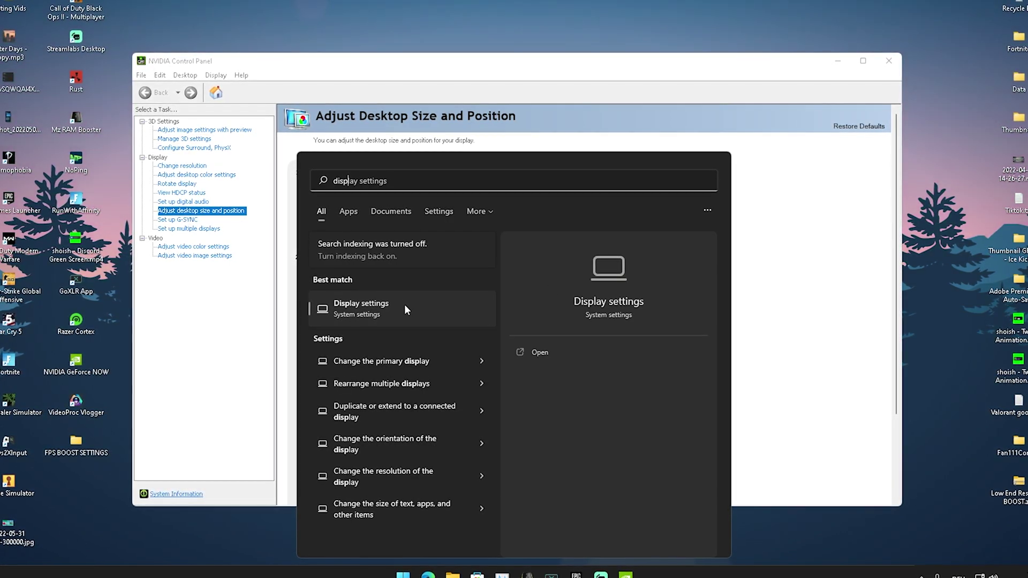
Step: Go to Display > Change resolution and select 1280 × 720 for the BenQ ZOWIE XL display
{"action": "left_click", "coordinate": [401, 305]}
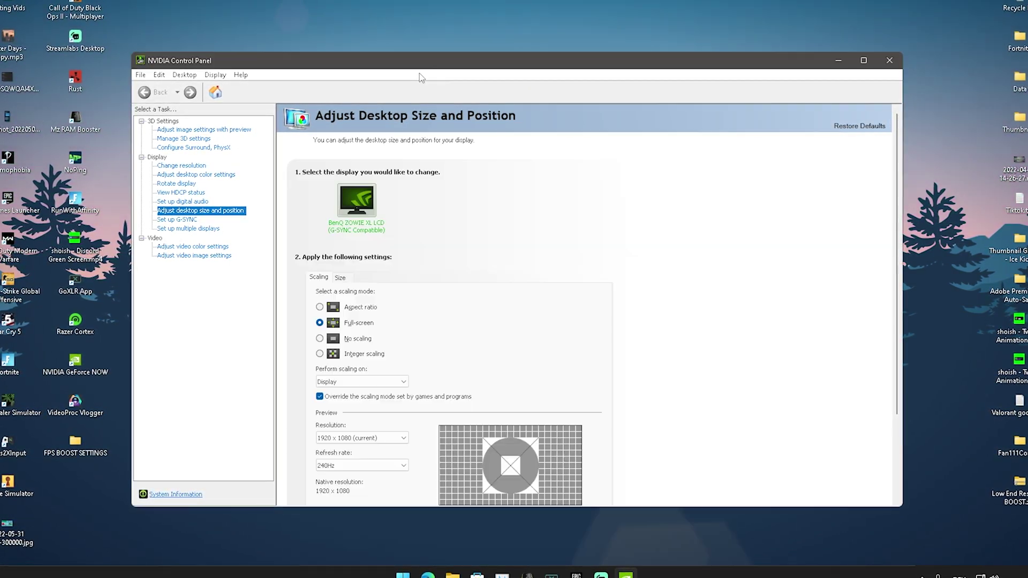
{"action": "left_click", "coordinate": [180, 165]}
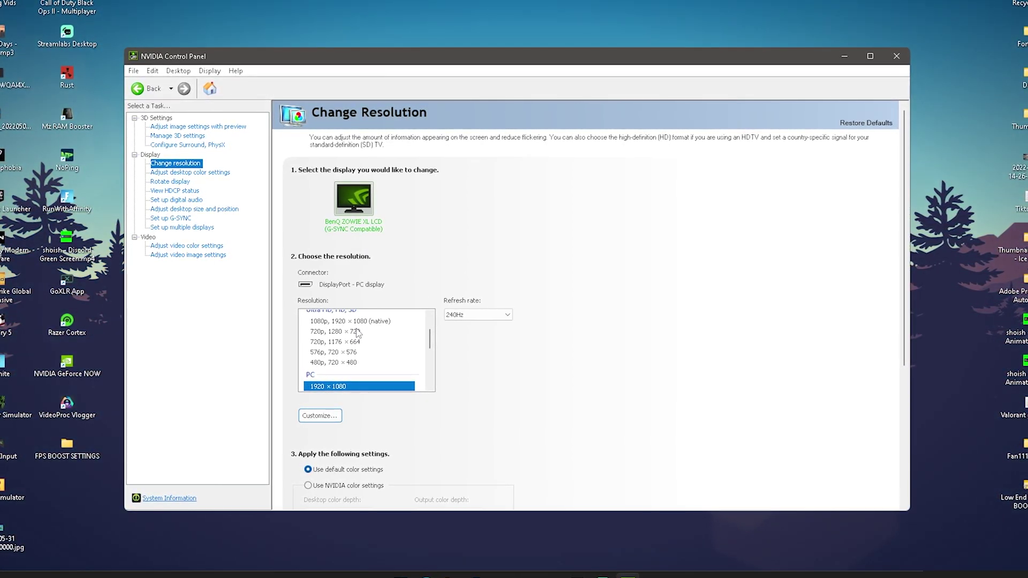
{"action": "scroll", "coordinate": [337, 369], "scroll_direction": "down", "scroll_amount": 3}
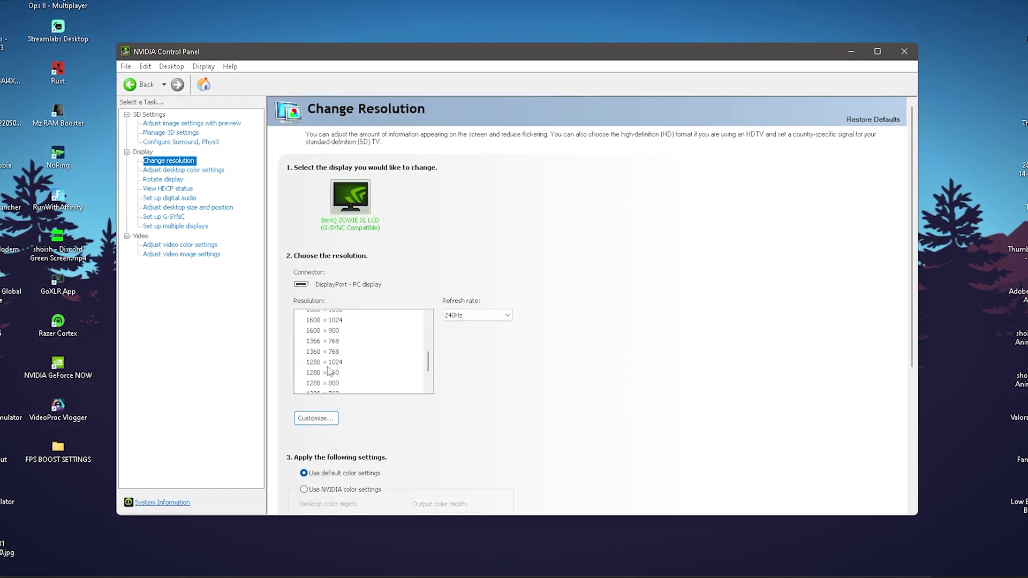
{"action": "scroll", "coordinate": [343, 375], "scroll_direction": "down", "scroll_amount": 1}
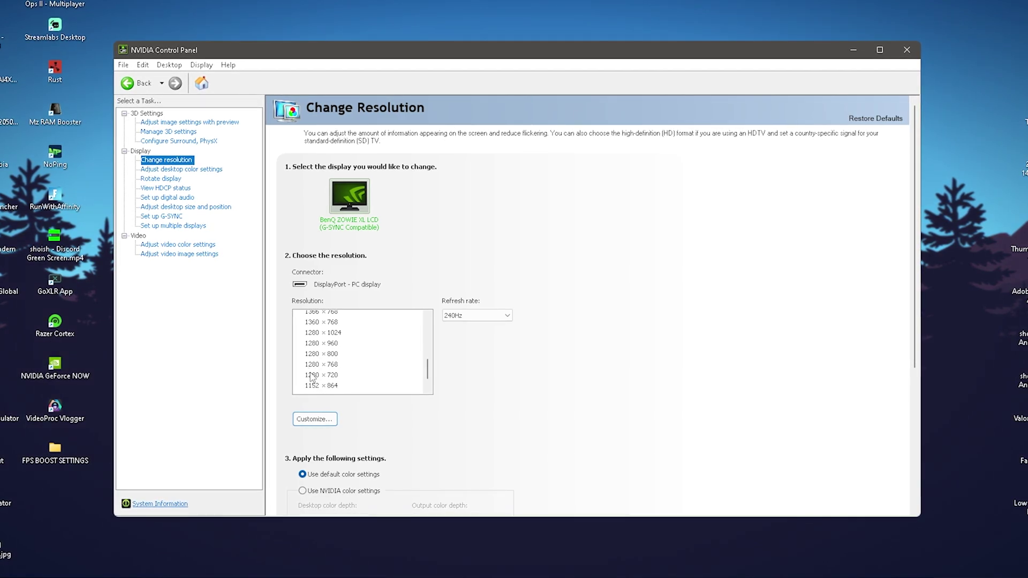
{"action": "left_click", "coordinate": [325, 377]}
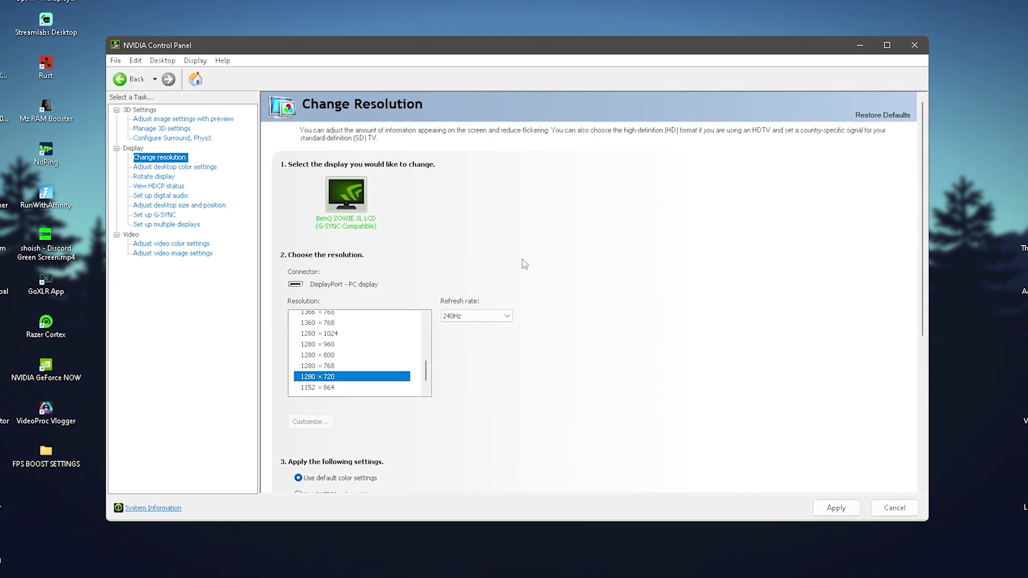
{"action": "scroll", "coordinate": [308, 375], "scroll_direction": "up", "scroll_amount": 3}
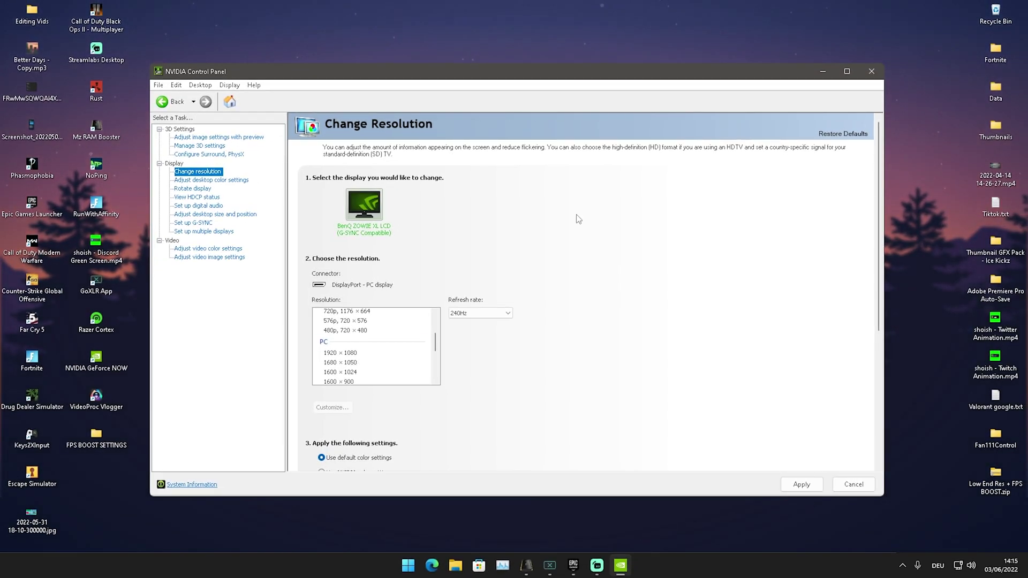
Step: Restore the NVIDIA window, select 1366 × 768 as the resolution, then minimize it again
{"action": "left_click", "coordinate": [817, 75]}
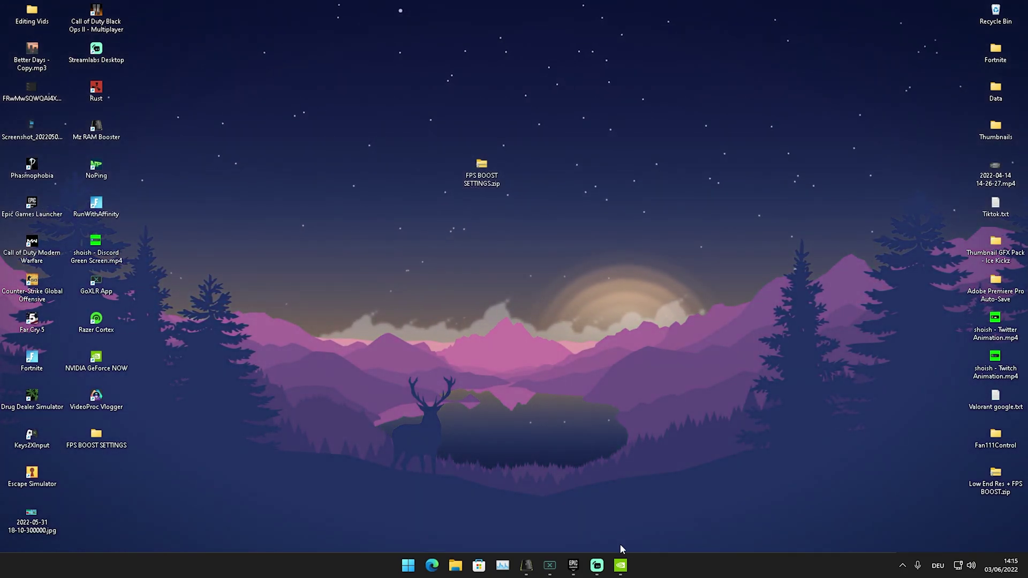
{"action": "left_click", "coordinate": [621, 564]}
{"action": "scroll", "coordinate": [348, 364], "scroll_direction": "down", "scroll_amount": 2}
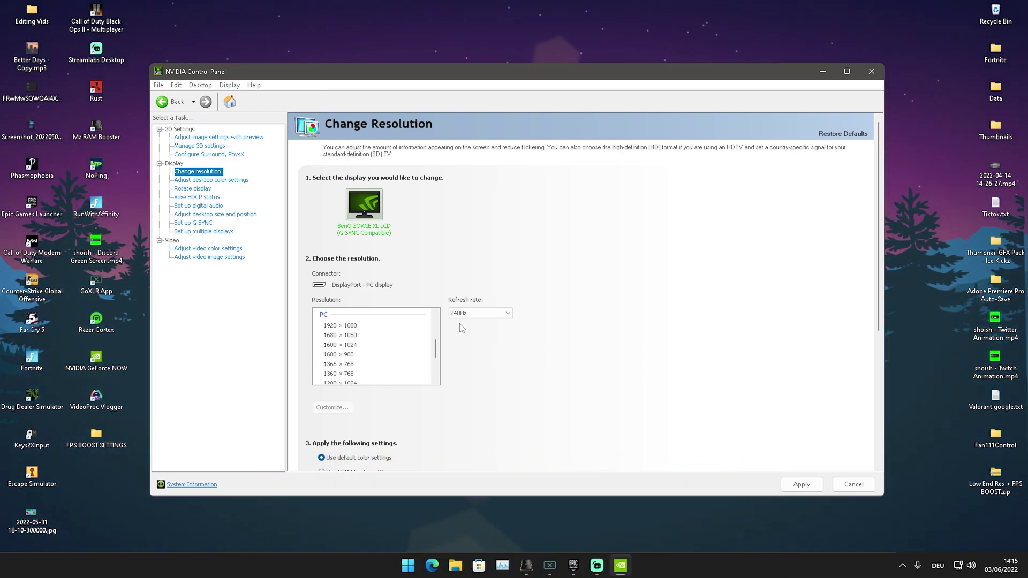
{"action": "left_click", "coordinate": [375, 367]}
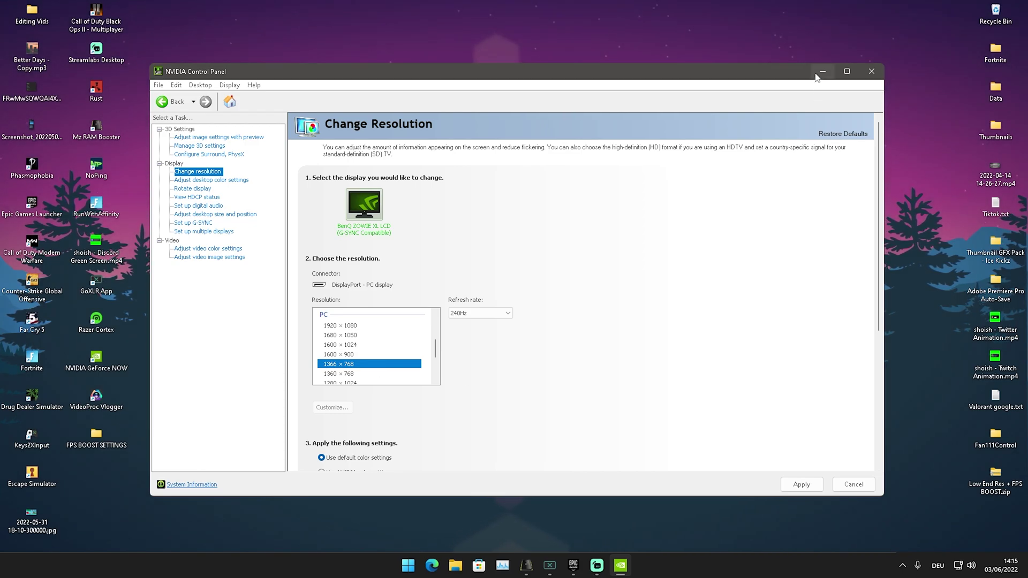
{"action": "left_click", "coordinate": [819, 73]}
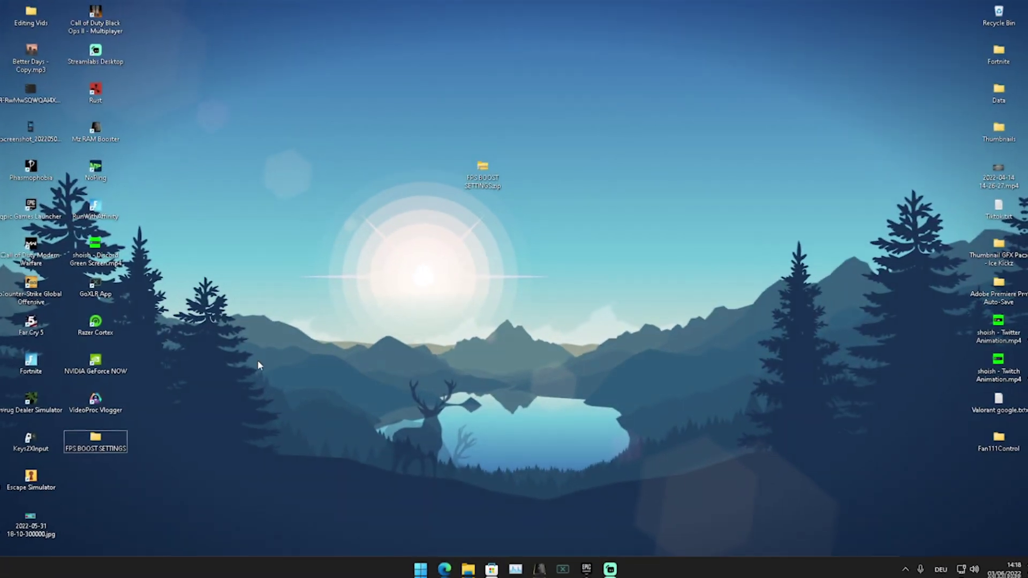
Step: Navigate through both FPS BOOST SETTINGS folders into Windows Useless Program Disable to view its 11 batch files
{"action": "double_click", "coordinate": [95, 442]}
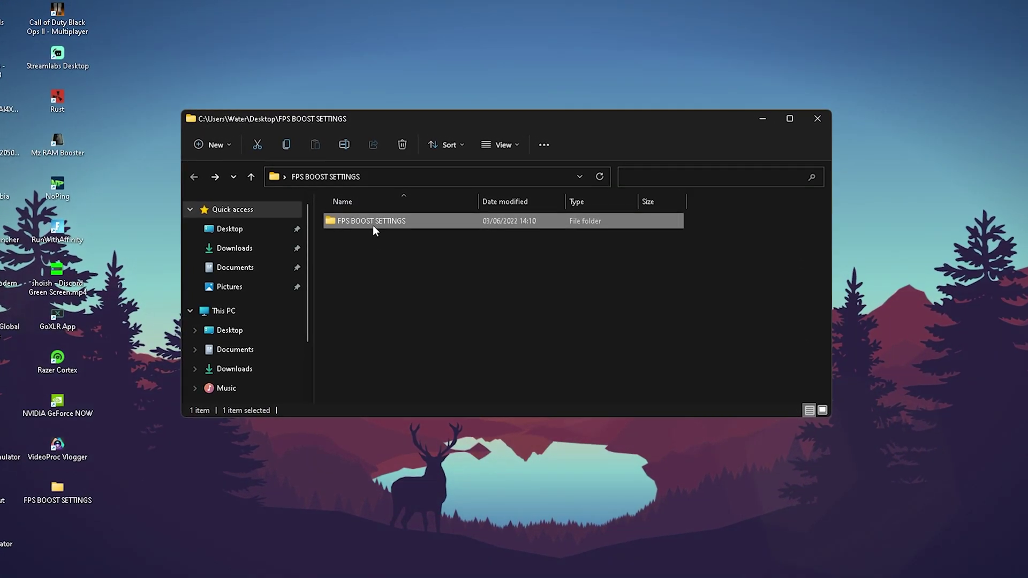
{"action": "double_click", "coordinate": [373, 226]}
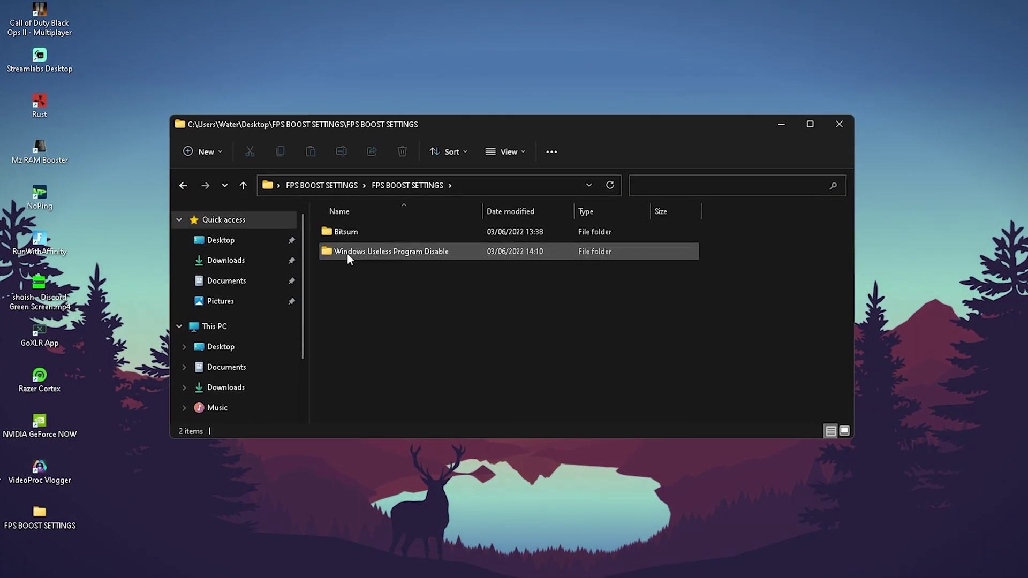
{"action": "double_click", "coordinate": [348, 253]}
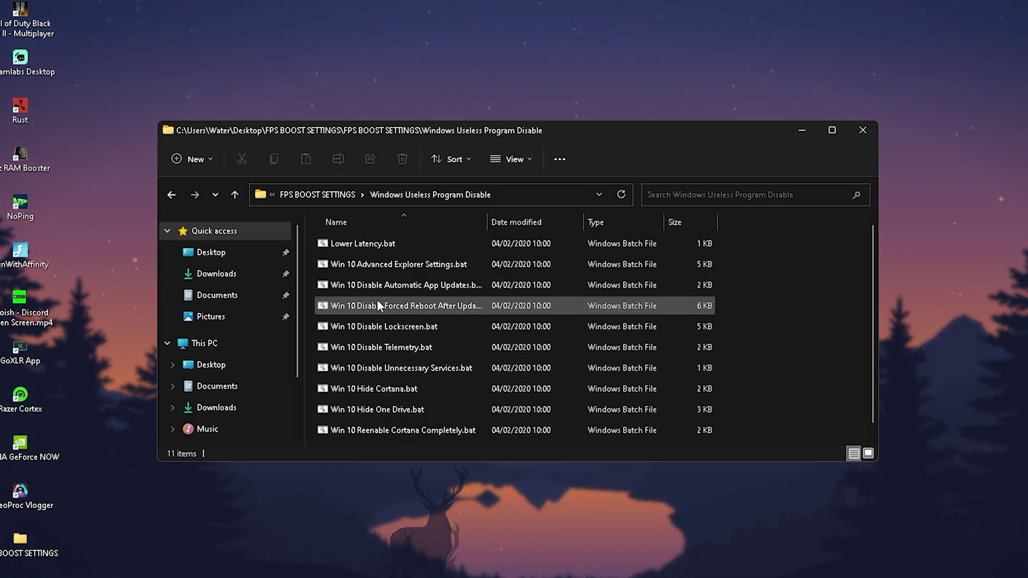
{"action": "scroll", "coordinate": [361, 316], "scroll_direction": "down", "scroll_amount": 1}
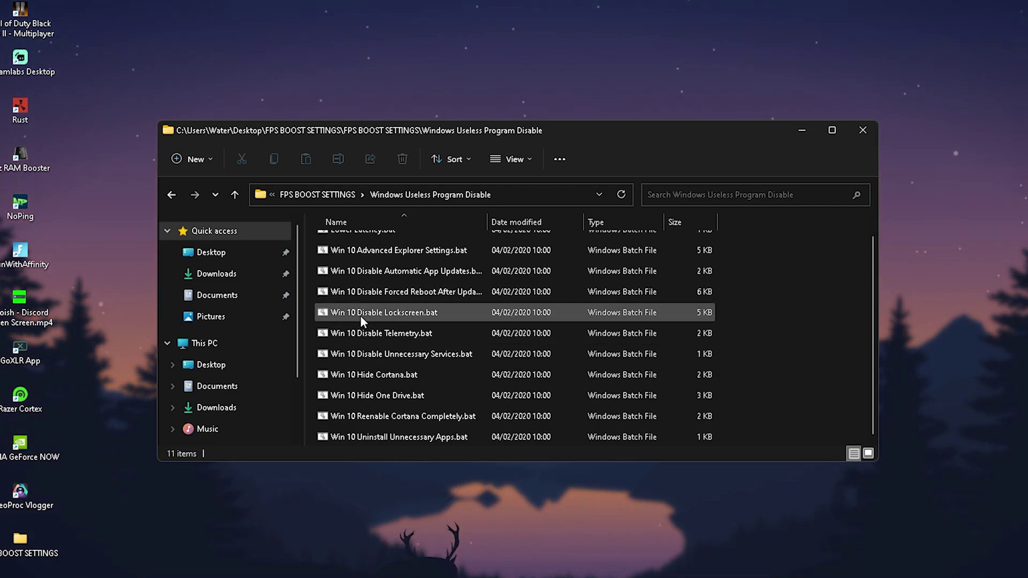
{"action": "scroll", "coordinate": [375, 327], "scroll_direction": "up", "scroll_amount": 1}
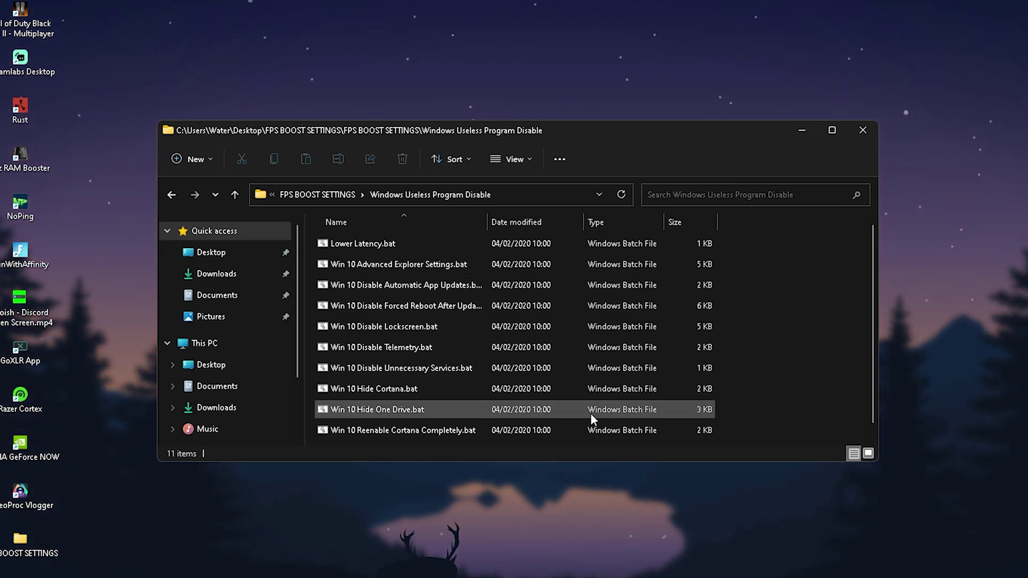
Step: Run Lower Latency.bat, then select the Advanced Explorer Settings, Automatic App Updates, Forced Reboot and Lockscreen scripts
{"action": "double_click", "coordinate": [348, 246]}
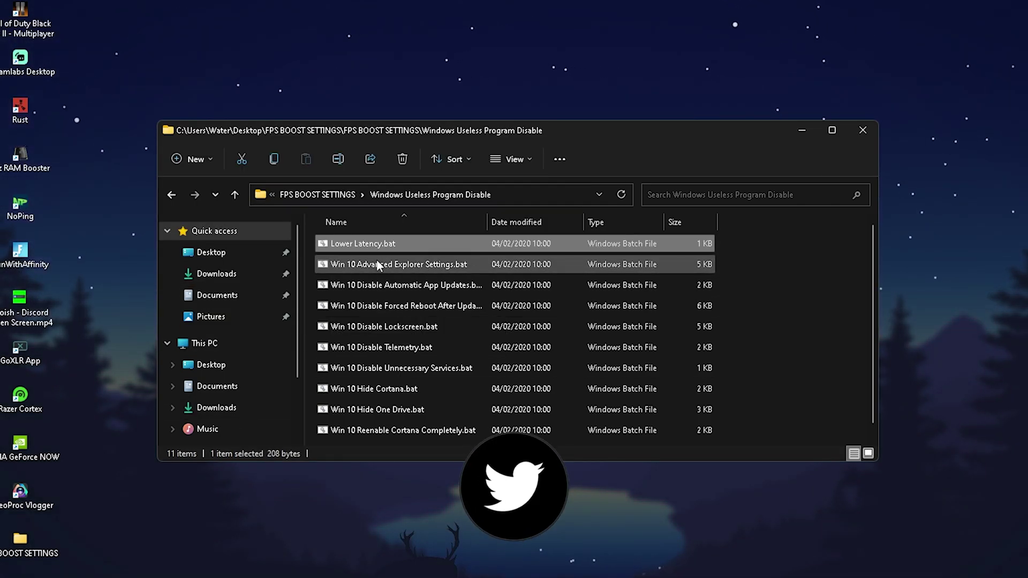
{"action": "left_click", "coordinate": [367, 269]}
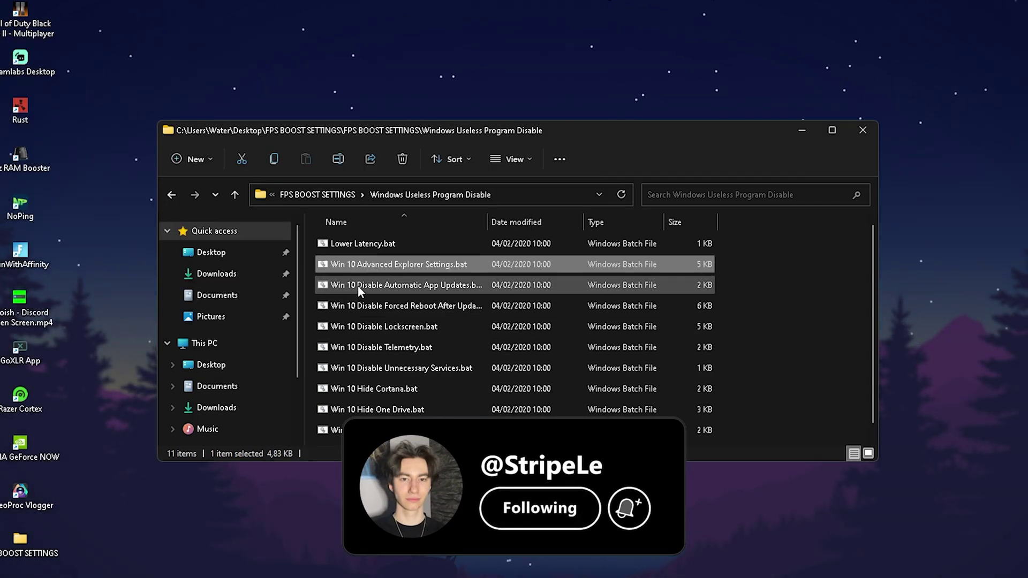
{"action": "left_click", "coordinate": [413, 287]}
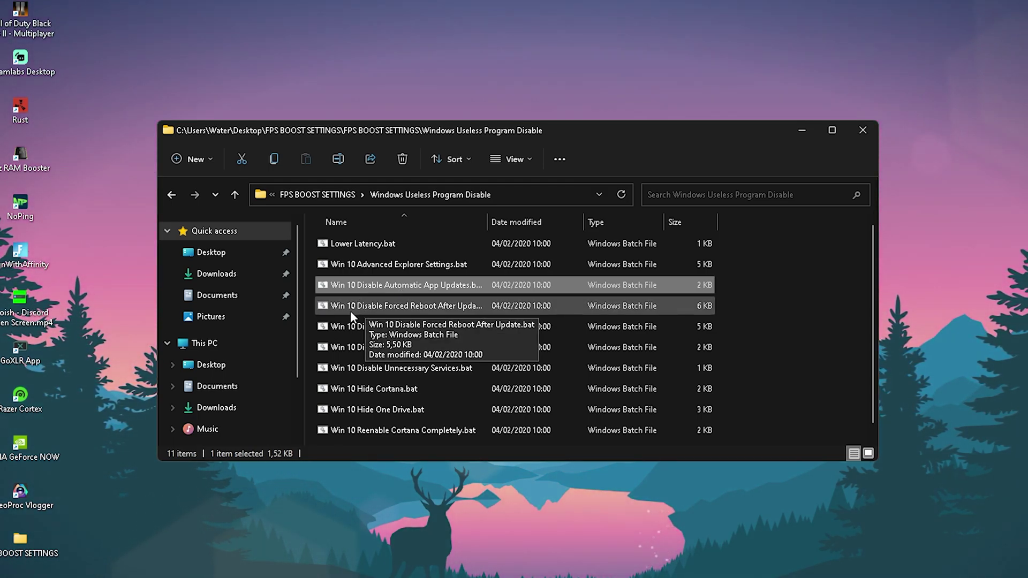
{"action": "left_click", "coordinate": [390, 308]}
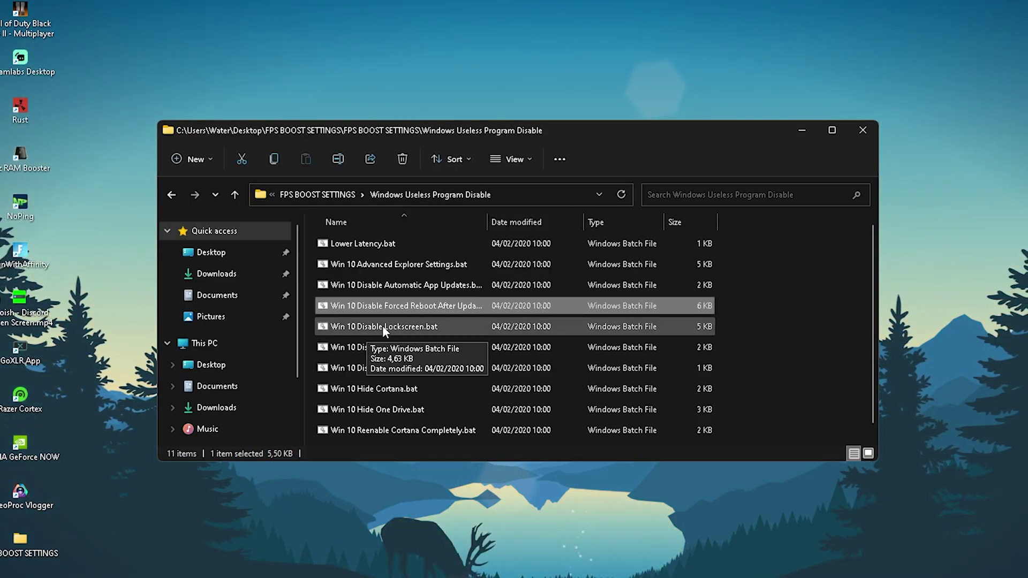
{"action": "left_click", "coordinate": [382, 326]}
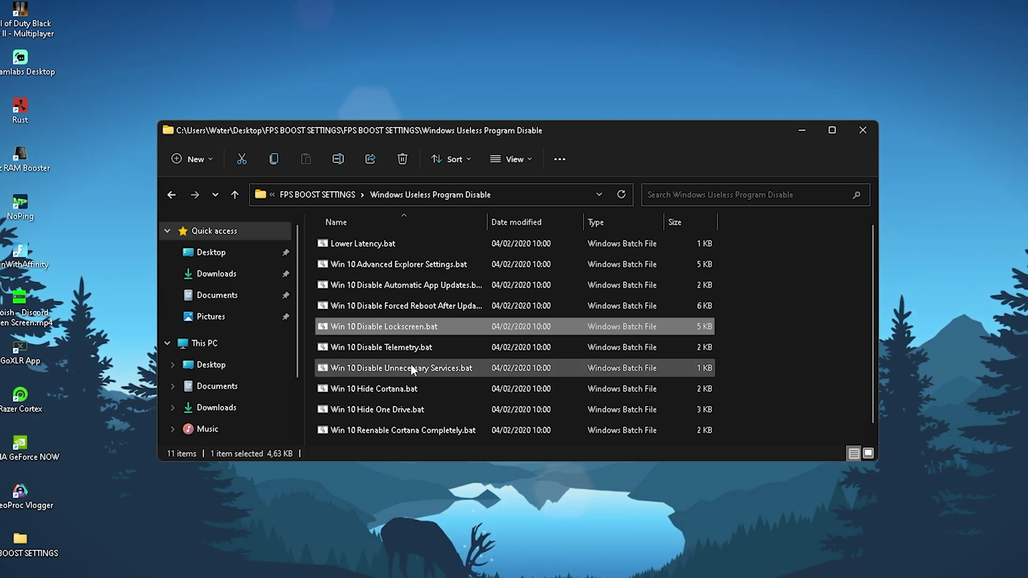
{"action": "scroll", "coordinate": [403, 370], "scroll_direction": "down", "scroll_amount": 1}
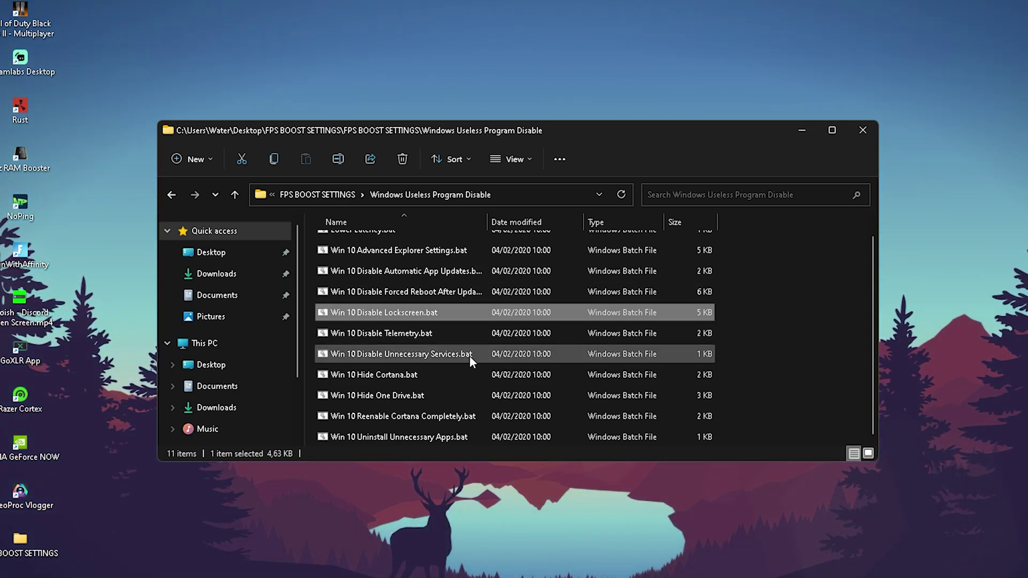
Step: Select the Telemetry, Unnecessary Services and Hide Cortana scripts, then run Hide One Drive.bat
{"action": "left_click", "coordinate": [377, 333]}
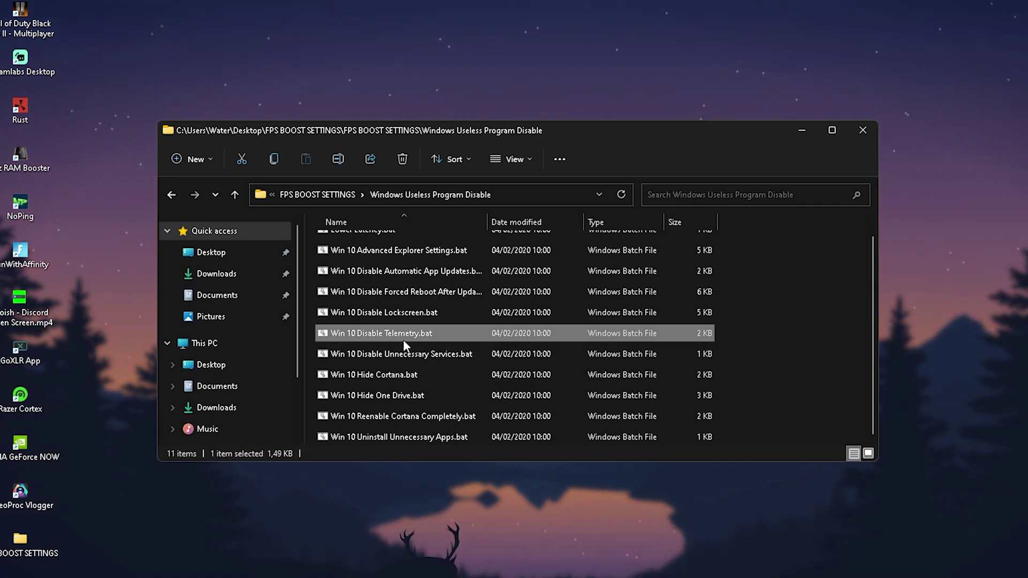
{"action": "left_click", "coordinate": [357, 355]}
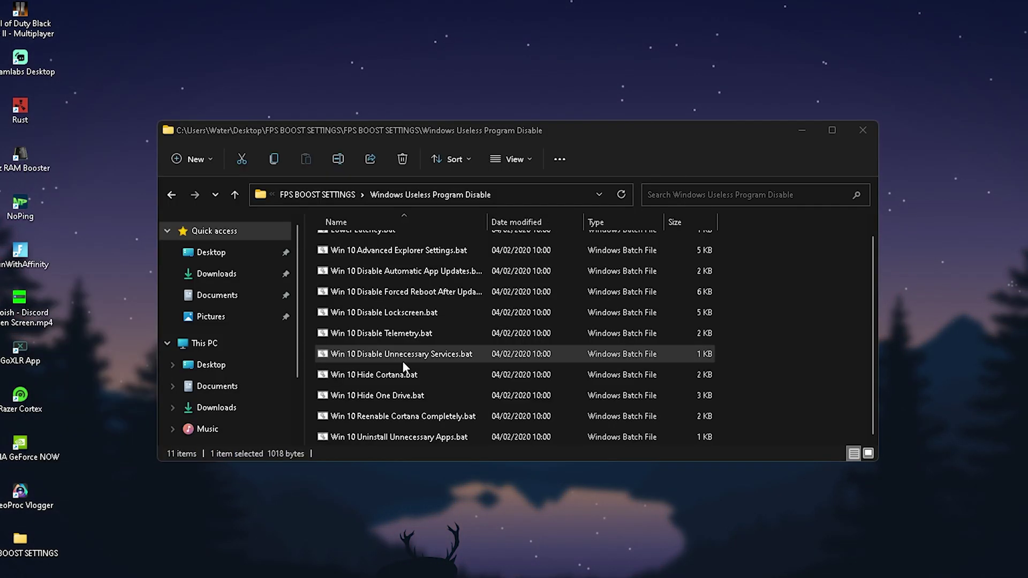
{"action": "left_click", "coordinate": [355, 375]}
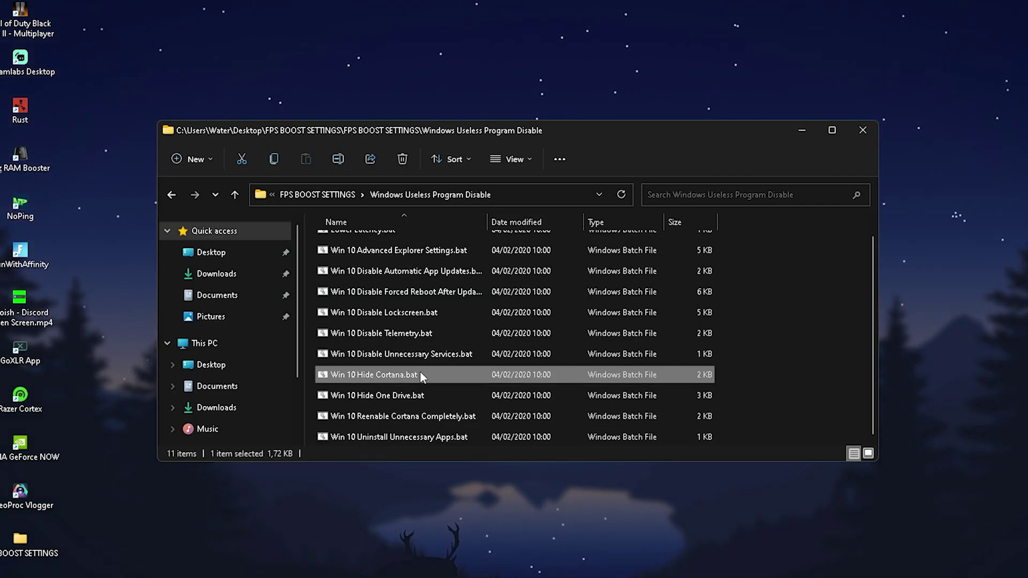
{"action": "double_click", "coordinate": [399, 400]}
Step: Run the Uninstall Unnecessary Apps script and close the Windows Useless Program Disable folder window
{"action": "left_click", "coordinate": [366, 419]}
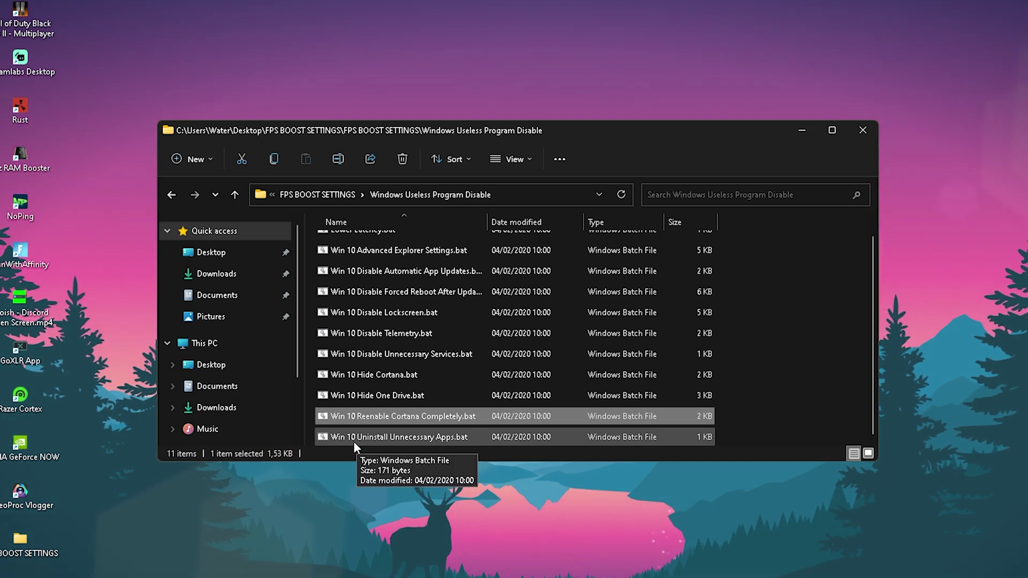
{"action": "left_click", "coordinate": [380, 437]}
{"action": "double_click", "coordinate": [381, 436]}
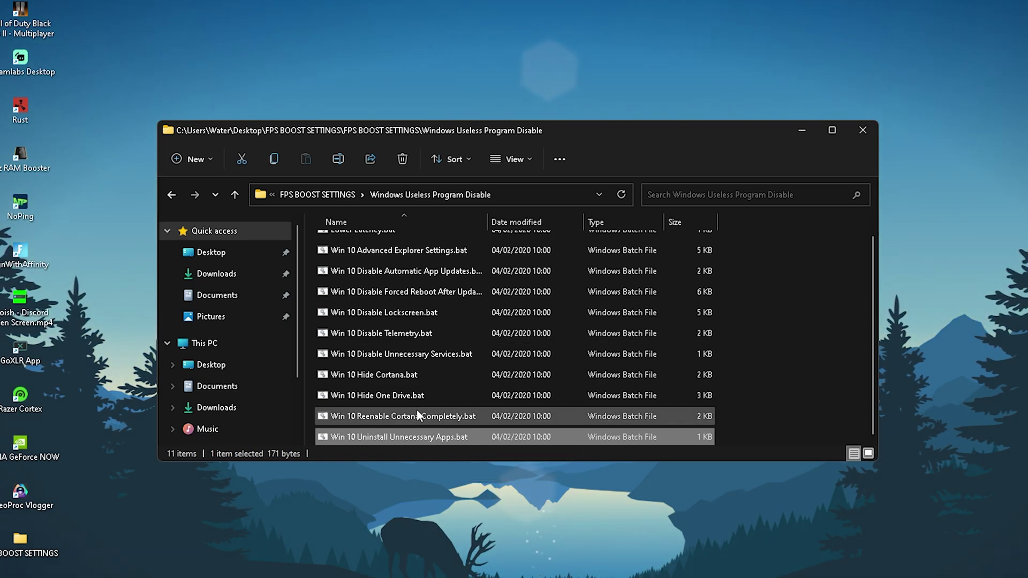
{"action": "scroll", "coordinate": [403, 425], "scroll_direction": "up", "scroll_amount": 1}
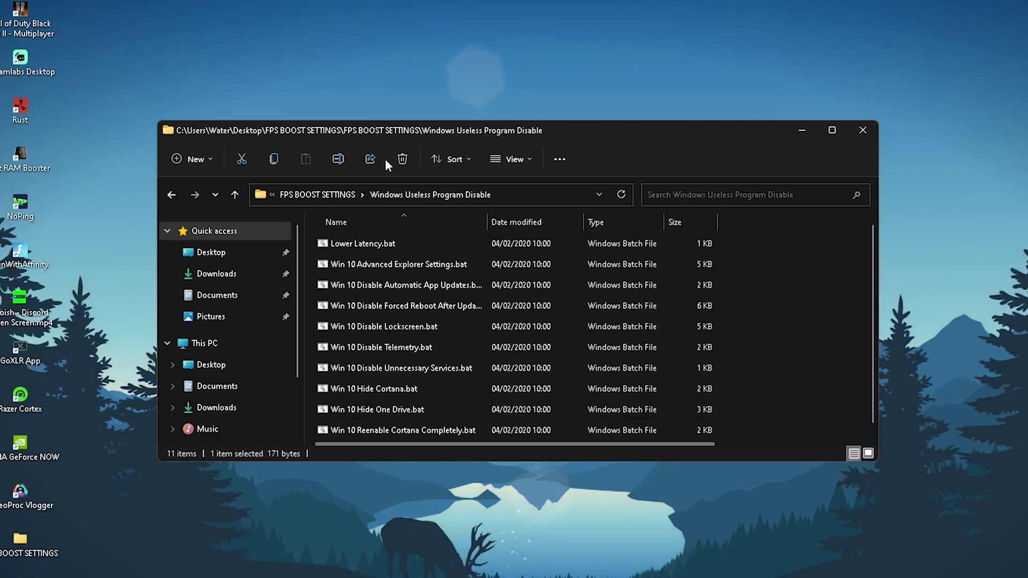
{"action": "scroll", "coordinate": [392, 335], "scroll_direction": "down", "scroll_amount": 1}
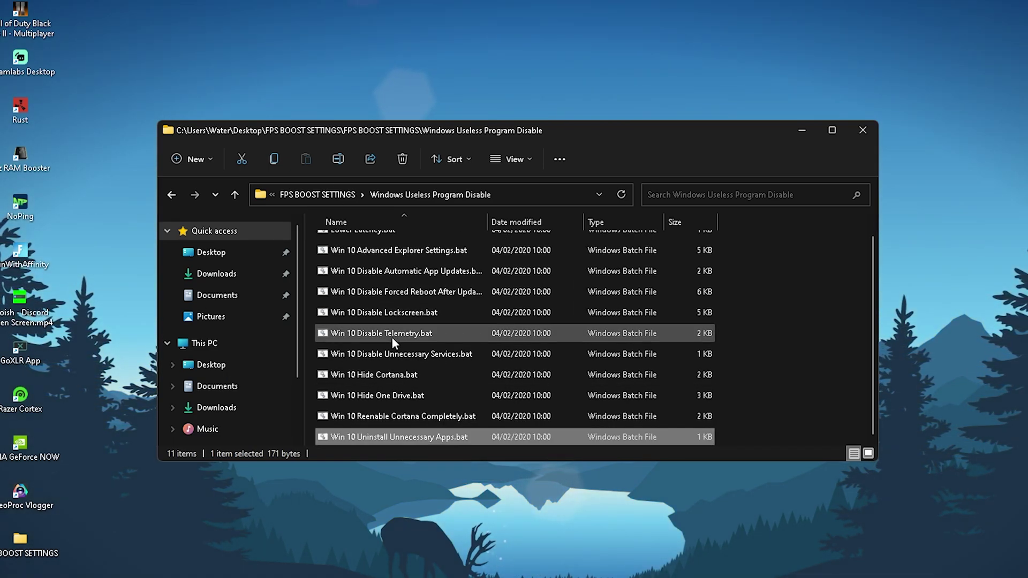
{"action": "left_click", "coordinate": [850, 128]}
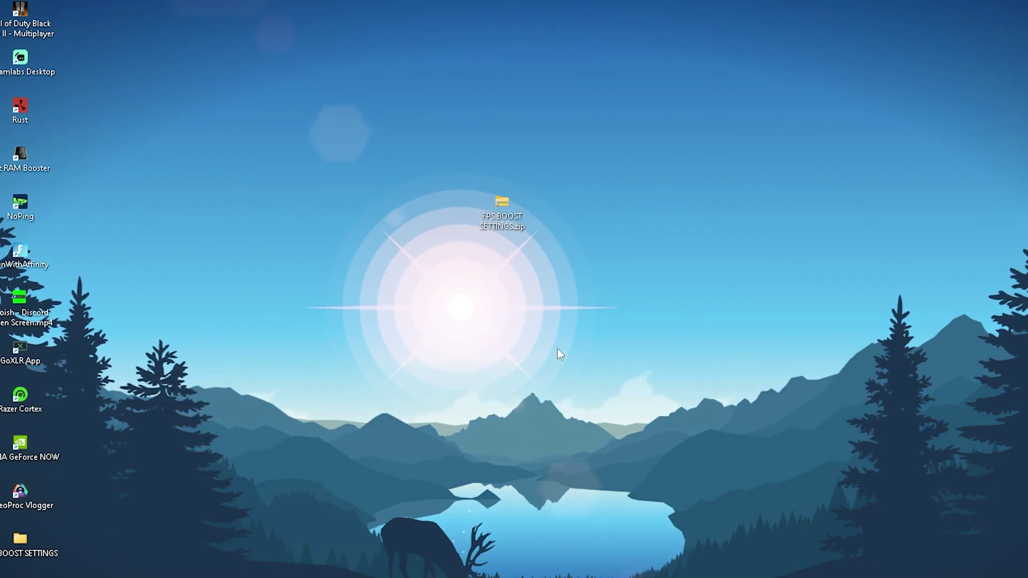